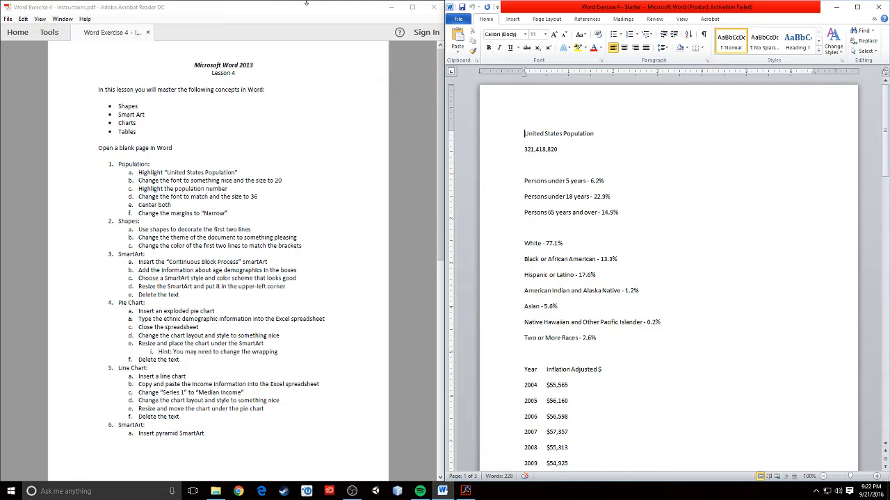
Review the instructions document, then return to the top of the Word document.
click(306, 3)
scroll(273, 327, down, 10)
scroll(273, 325, up, 10)
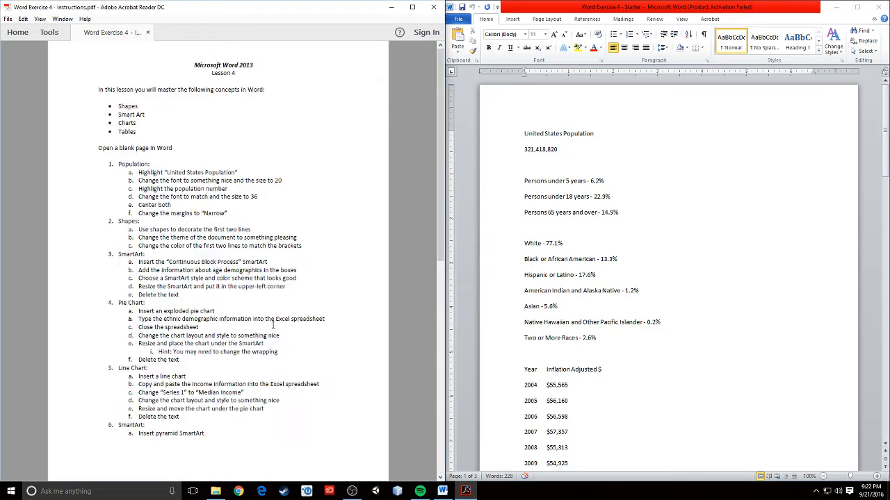
click(754, 258)
scroll(743, 331, down, 20)
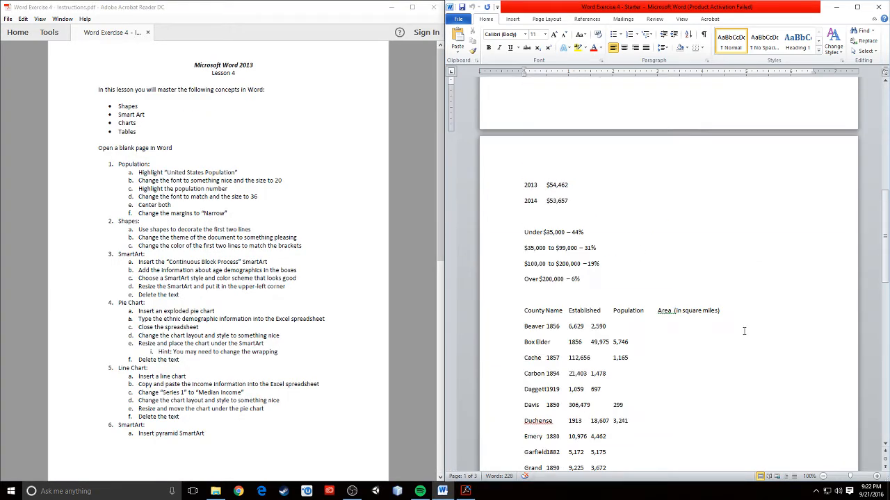
scroll(744, 330, down, 8)
scroll(744, 330, up, 18)
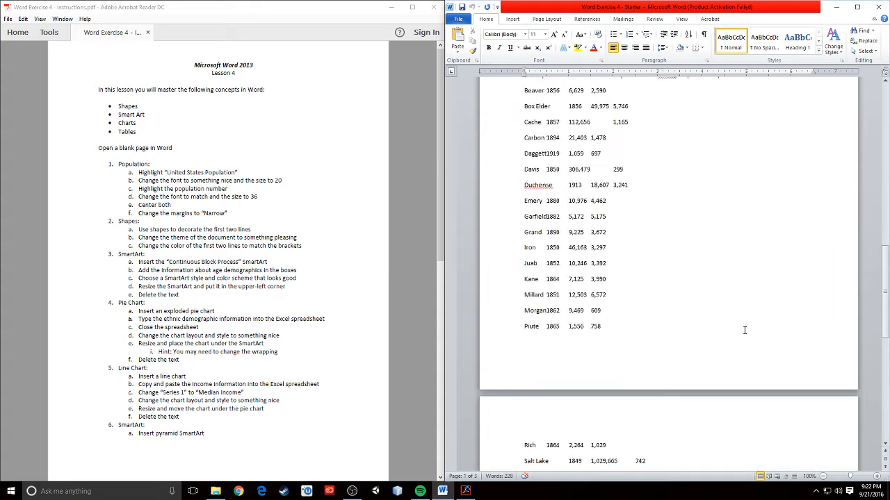
scroll(745, 330, up, 7)
scroll(705, 329, up, 3)
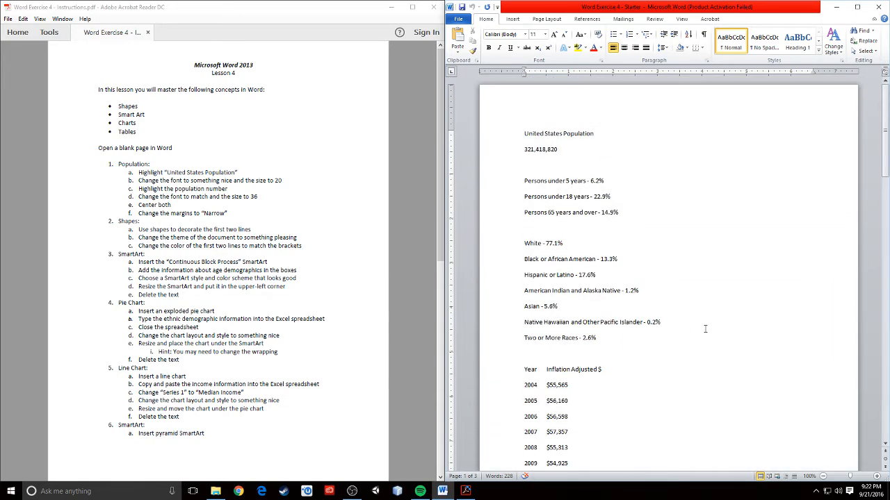
scroll(347, 368, down, 10)
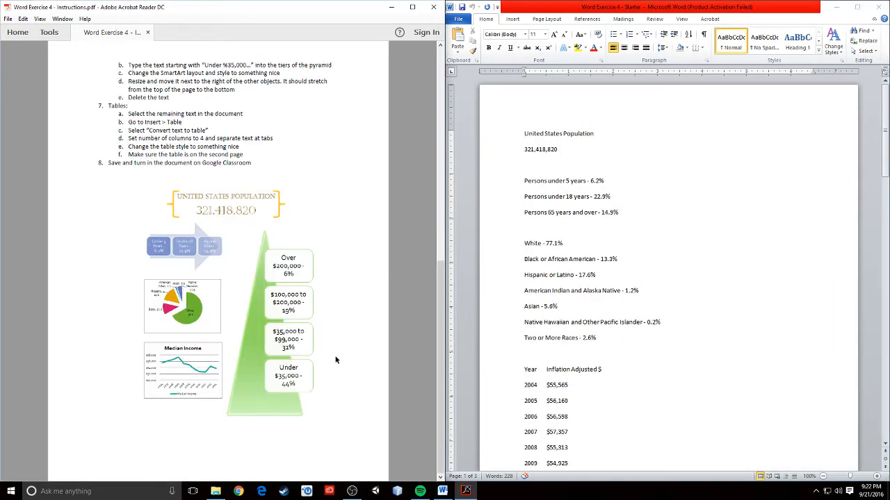
scroll(359, 324, up, 10)
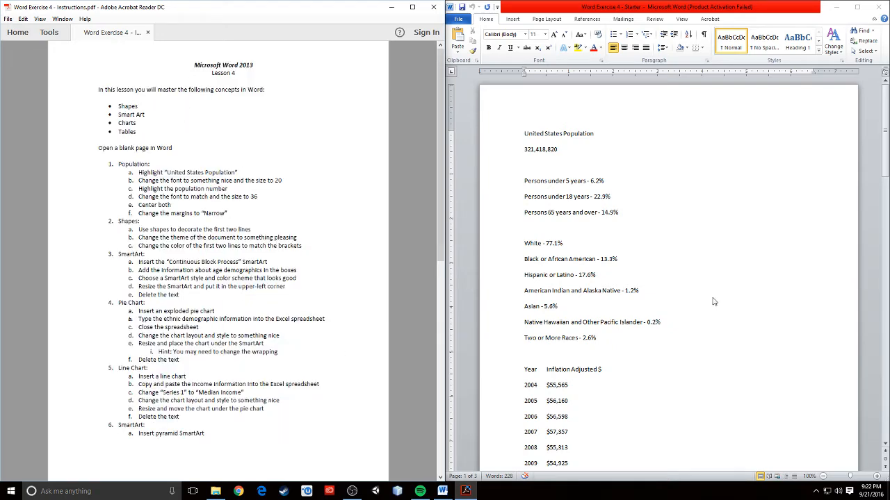
click(744, 308)
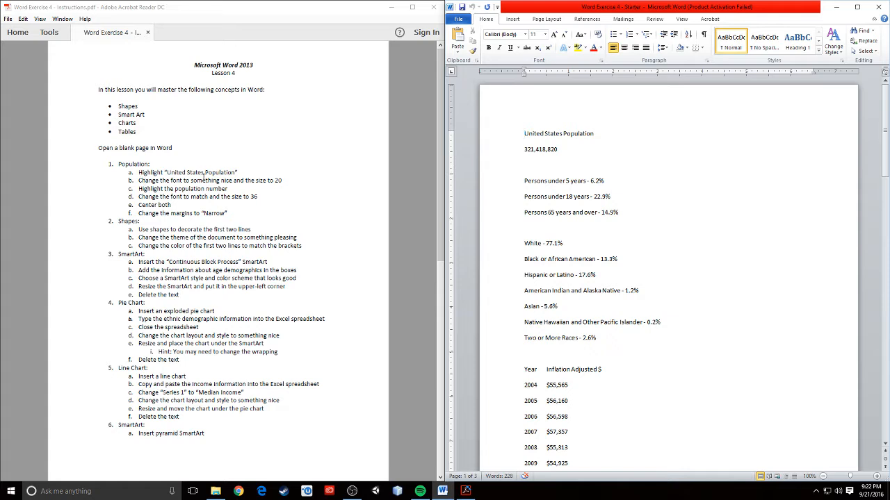
Set the United States Population title to Castellar, 20 pt.
triple_click(603, 133)
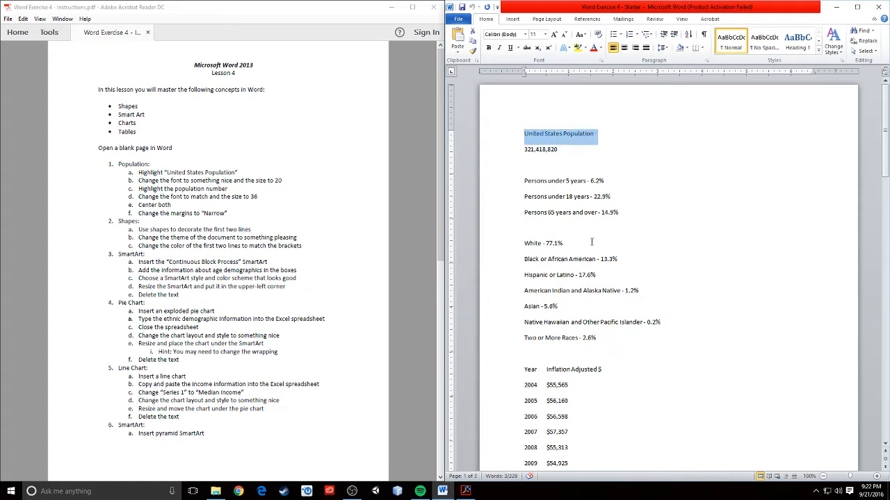
click(525, 34)
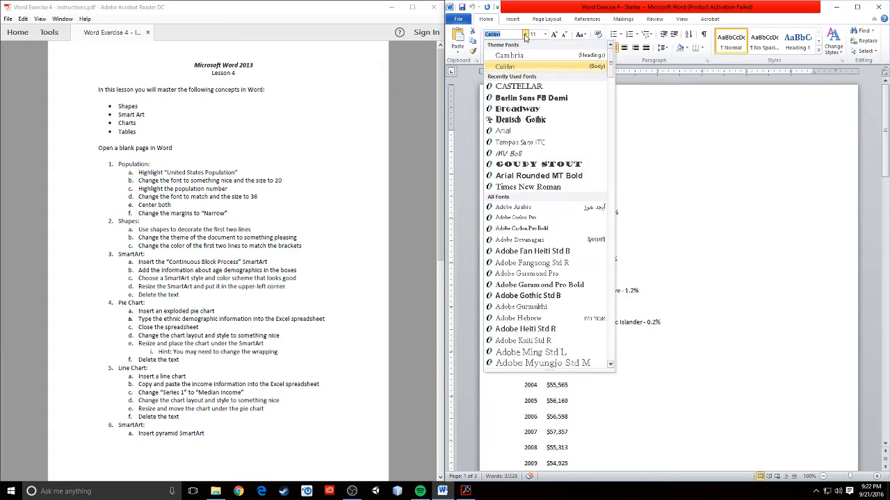
click(539, 87)
click(545, 34)
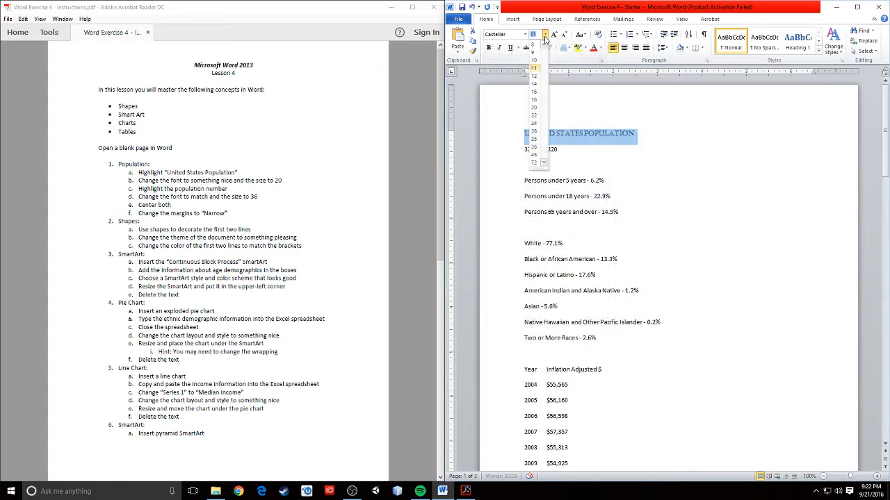
click(533, 108)
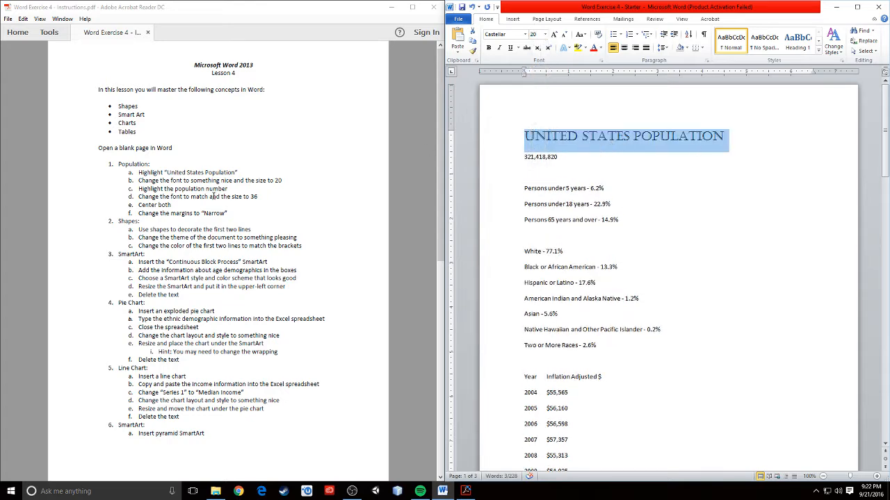
Set the population number 321,418,820 to Castellar, 36 pt.
drag(560, 157, 520, 157)
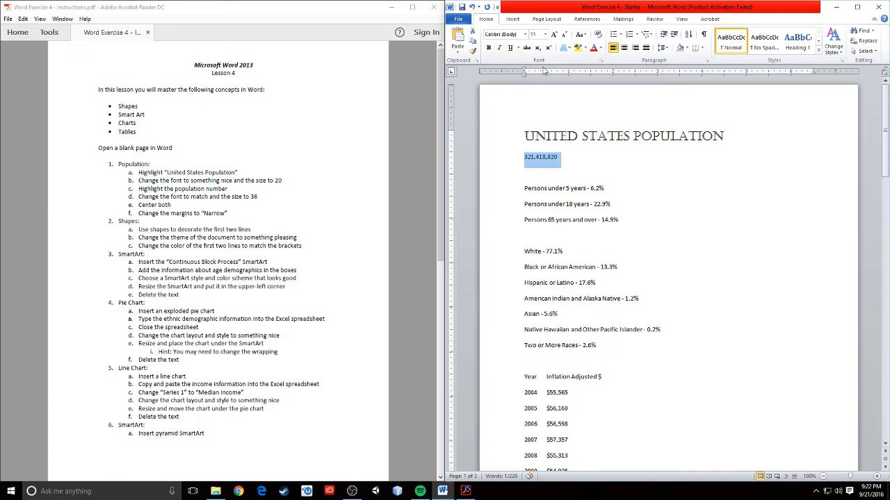
click(524, 34)
click(519, 87)
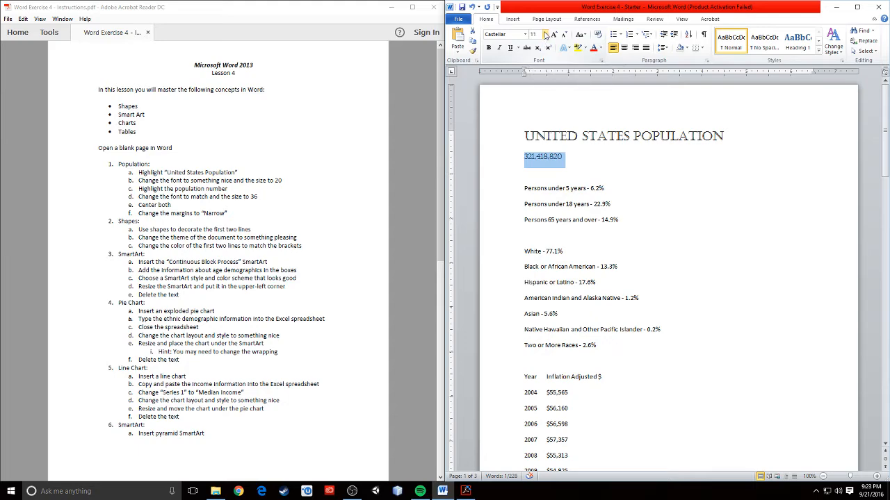
click(545, 34)
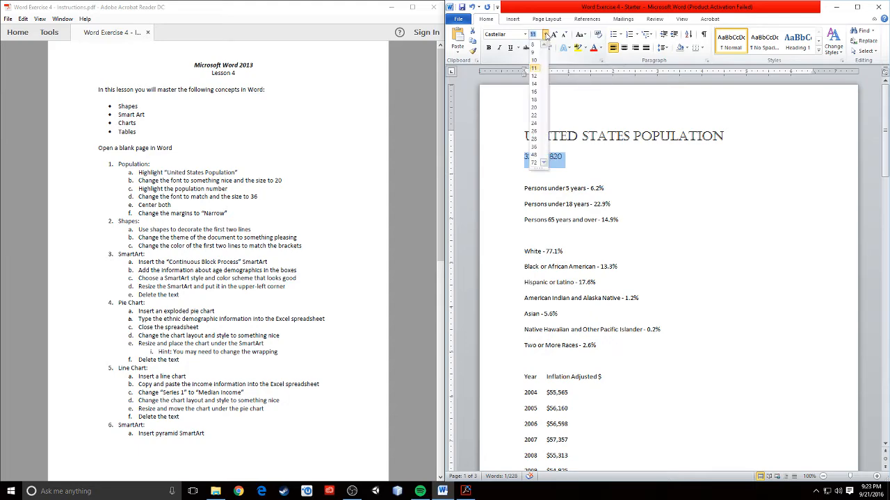
click(533, 146)
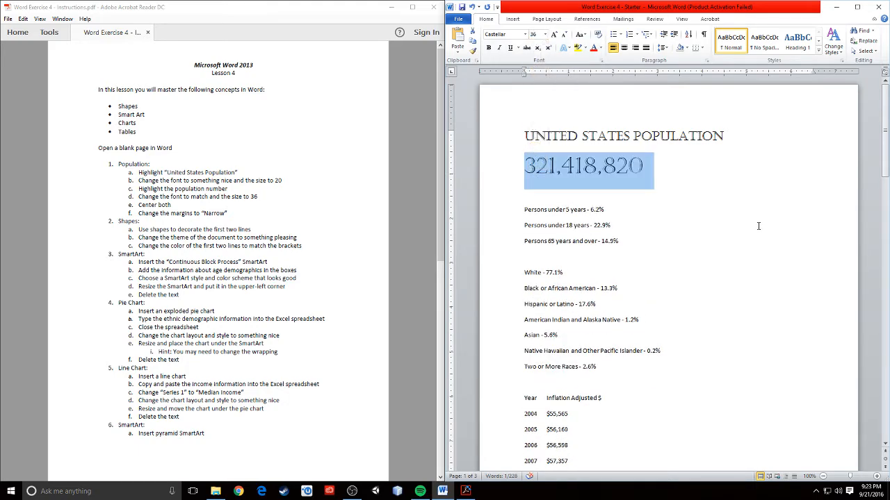
click(682, 174)
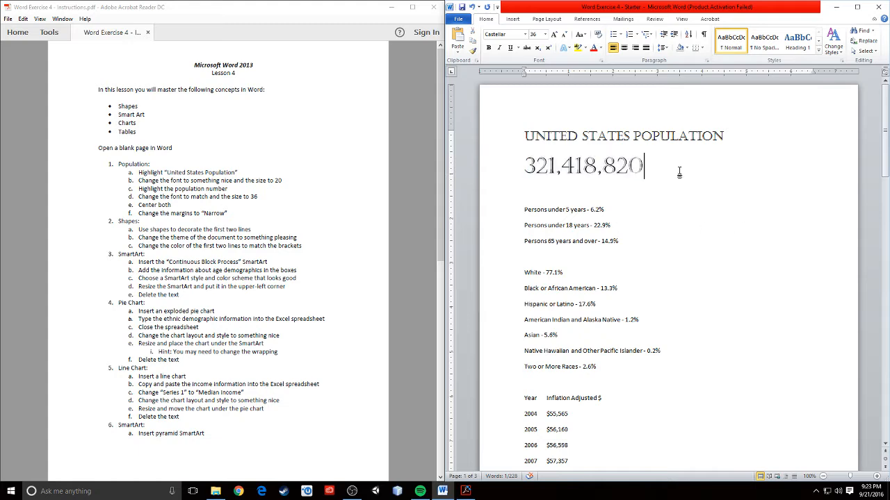
drag(639, 167, 536, 139)
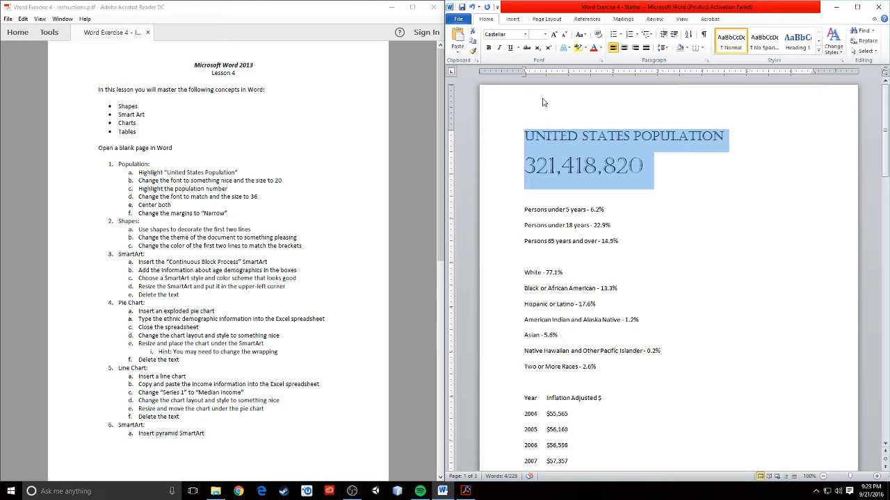
Center the title and population number, and apply Narrow page margins.
click(624, 48)
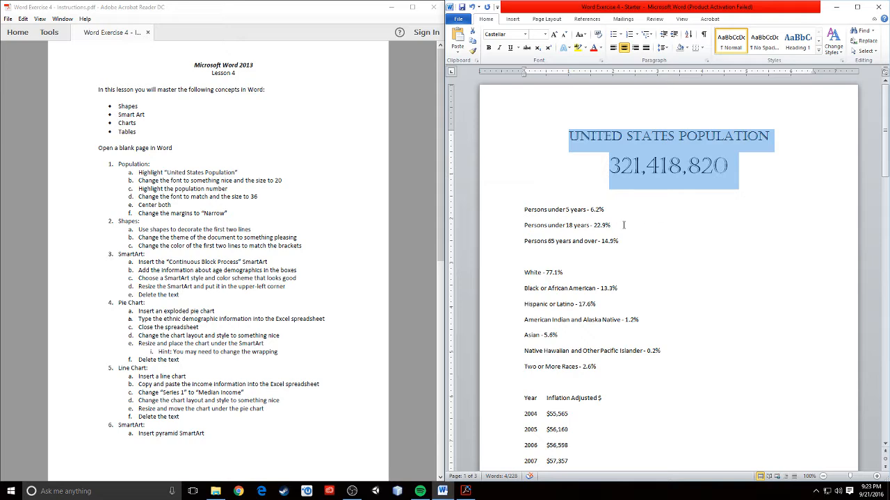
click(730, 209)
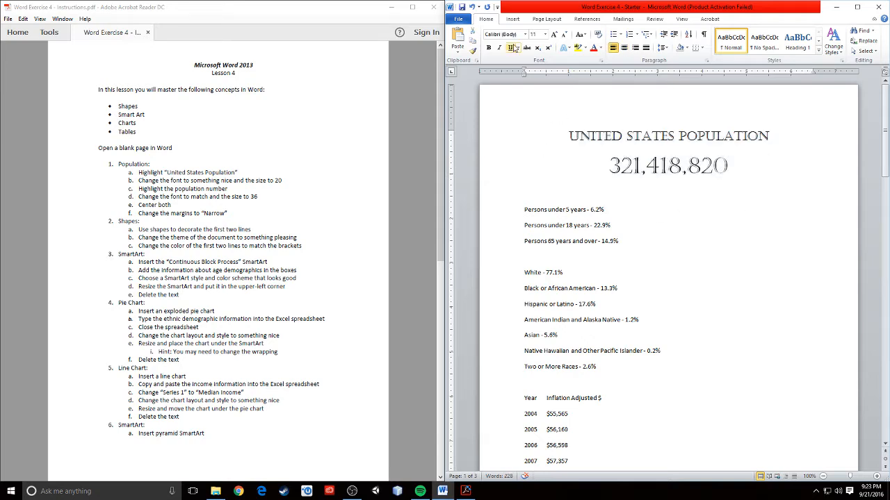
click(512, 19)
click(548, 19)
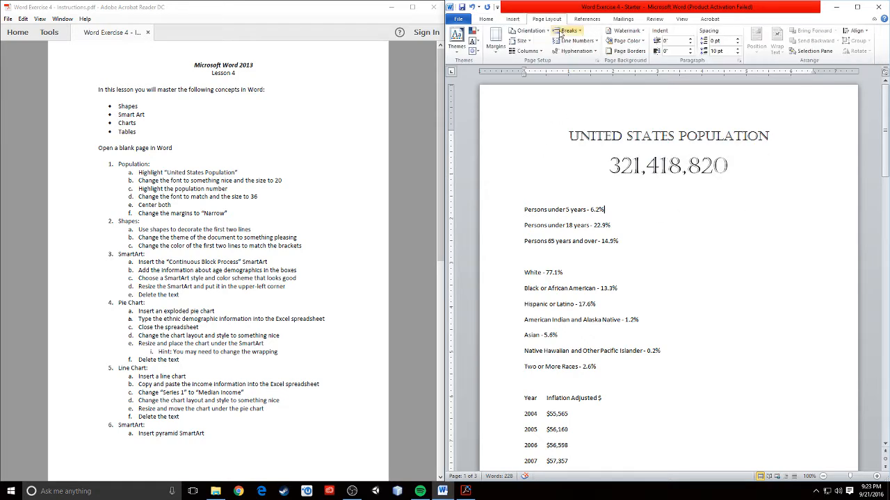
click(496, 43)
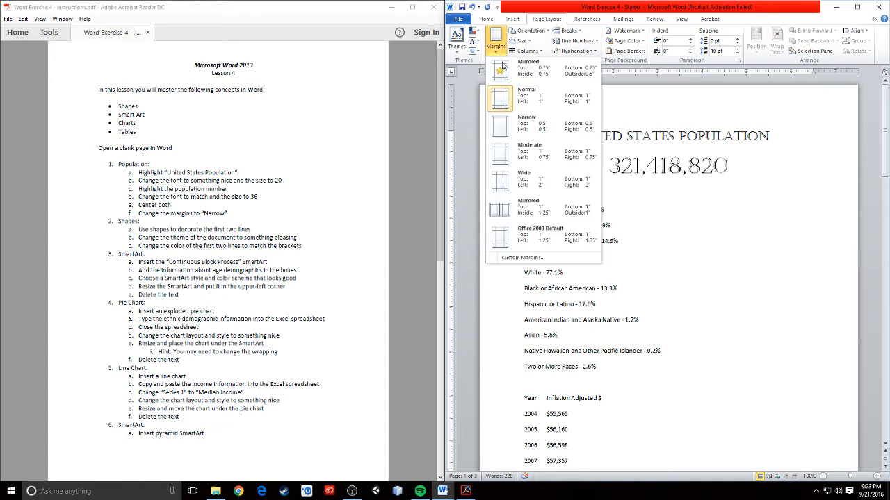
click(524, 124)
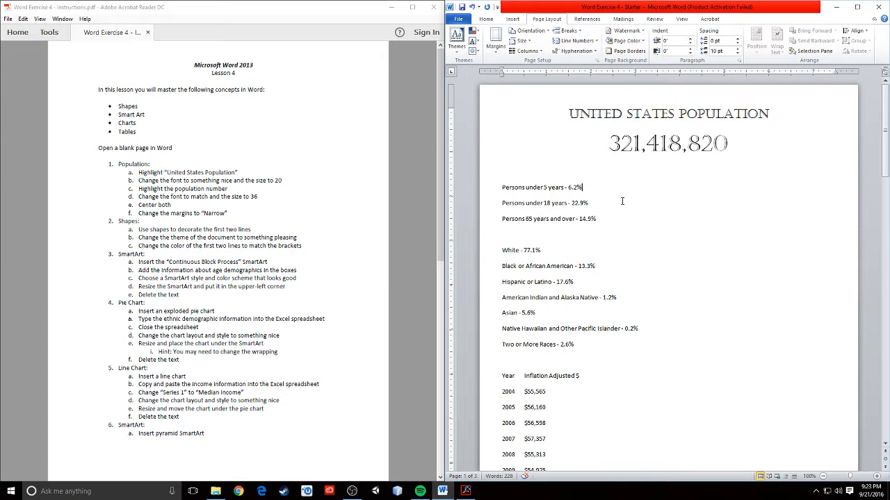
scroll(259, 234, down, 1)
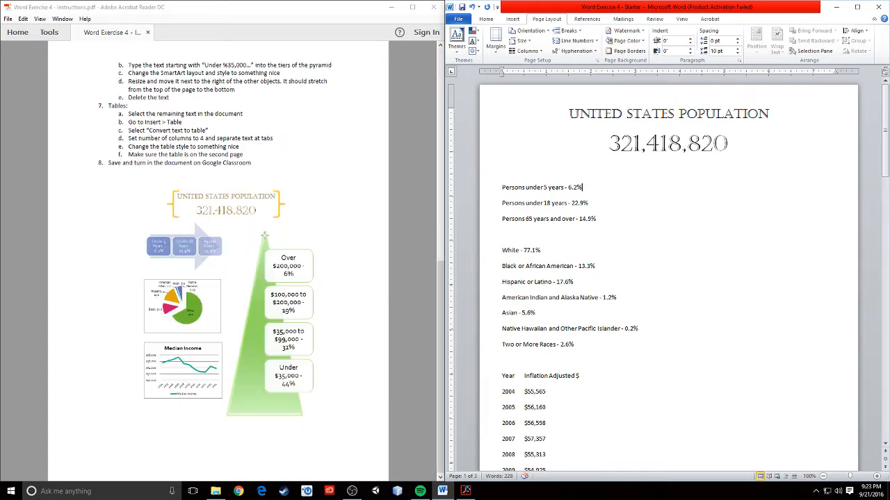
scroll(264, 235, up, 1)
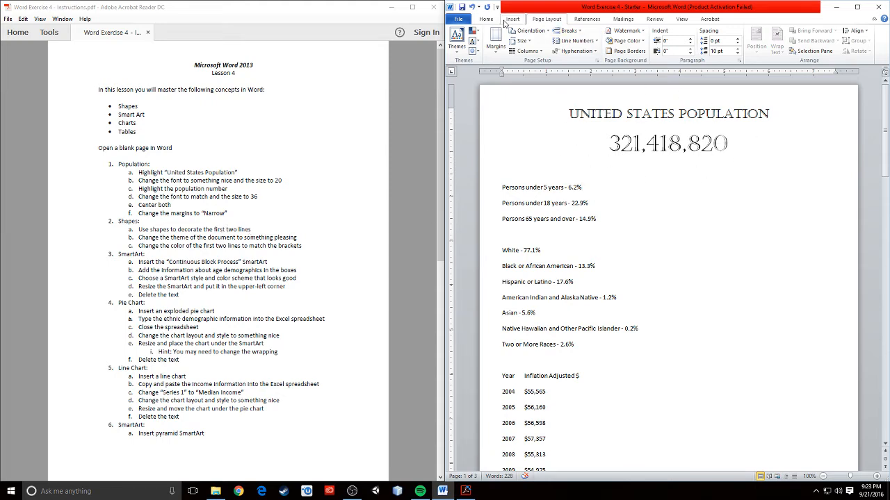
Draw a curly brace shape to the left of the title and number.
click(485, 19)
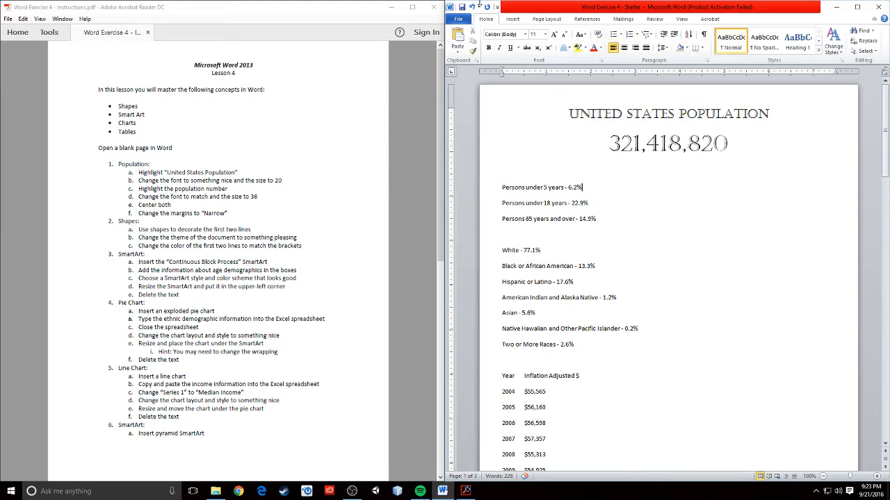
click(513, 19)
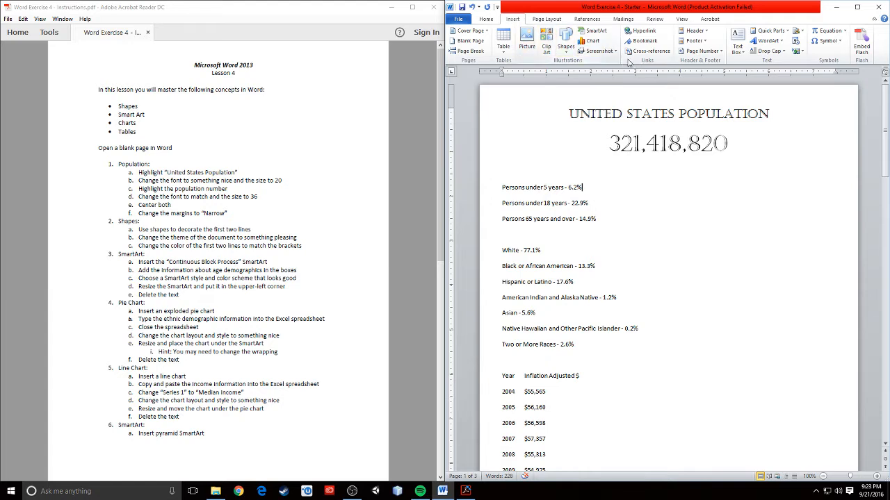
click(568, 51)
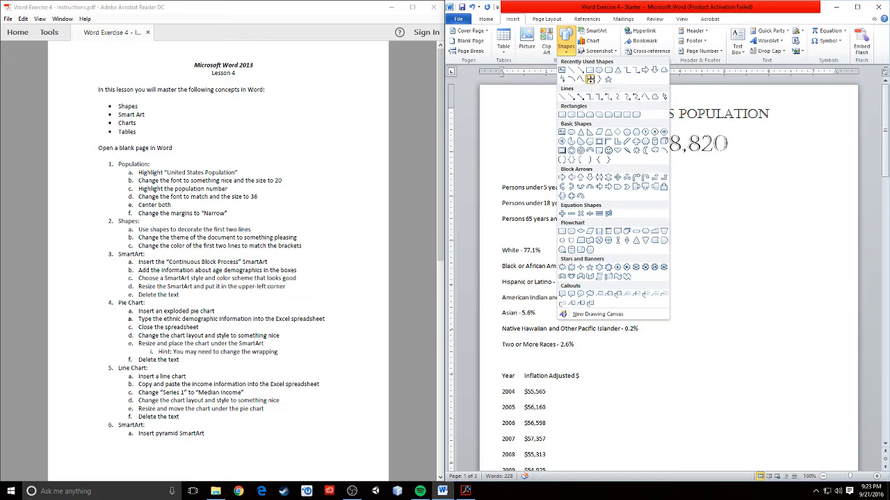
click(590, 79)
mouse_move(562, 104)
mouse_down()
mouse_move(567, 161)
mouse_move(607, 161)
mouse_up()
drag(573, 105, 543, 103)
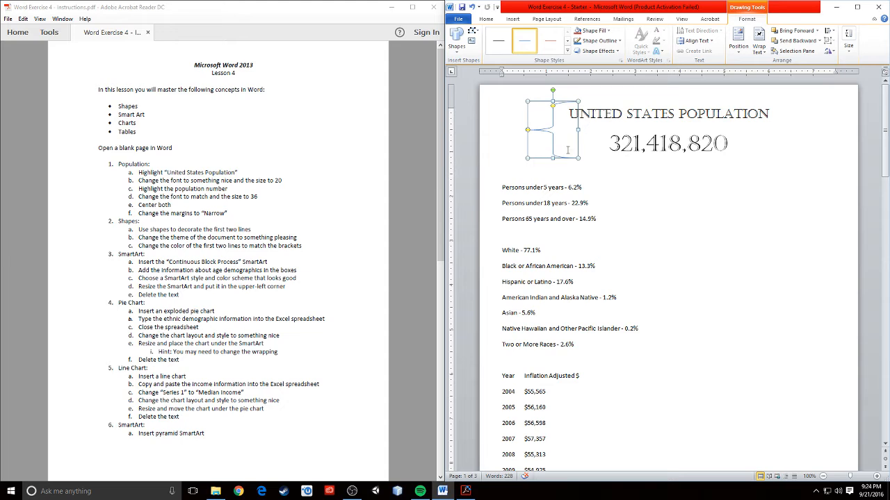
Duplicate the brace, flip it to face the text, and place it right of the title.
key(ctrl+v)
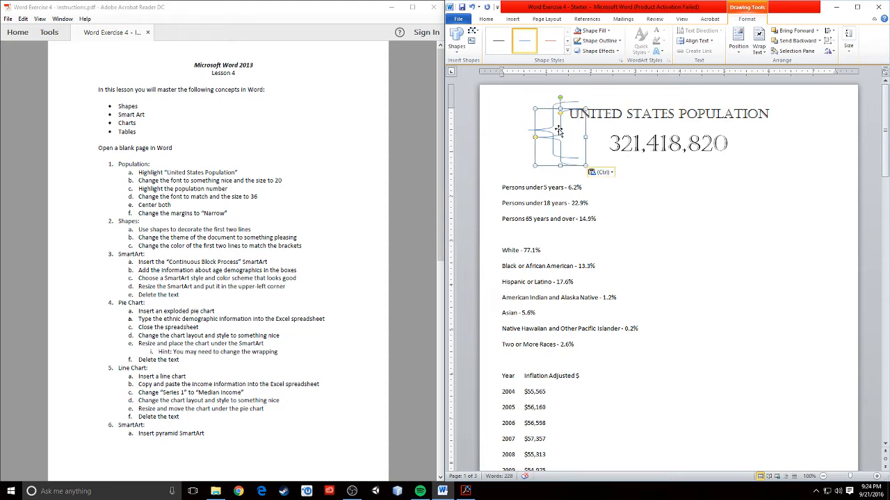
drag(559, 130, 759, 130)
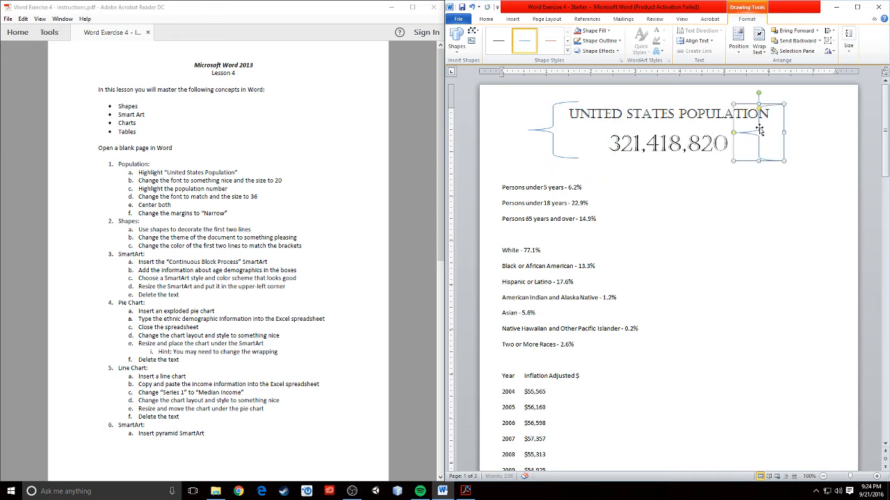
drag(758, 93, 763, 177)
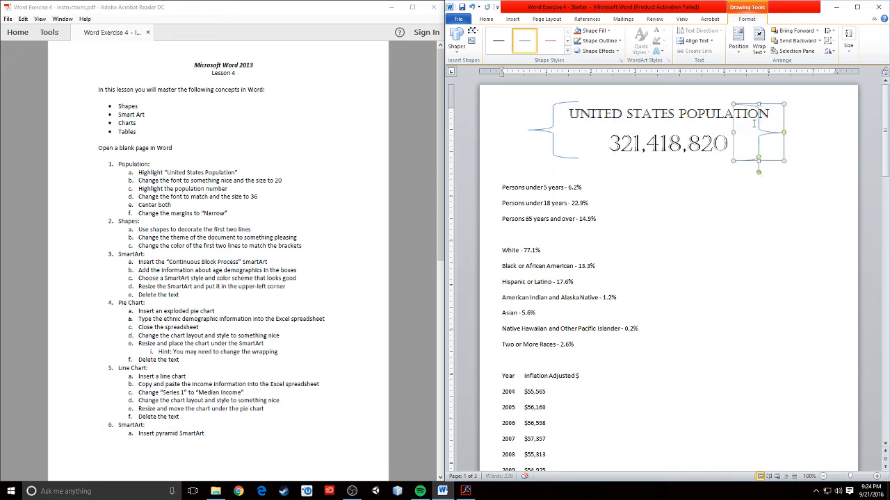
drag(750, 105, 775, 103)
click(547, 112)
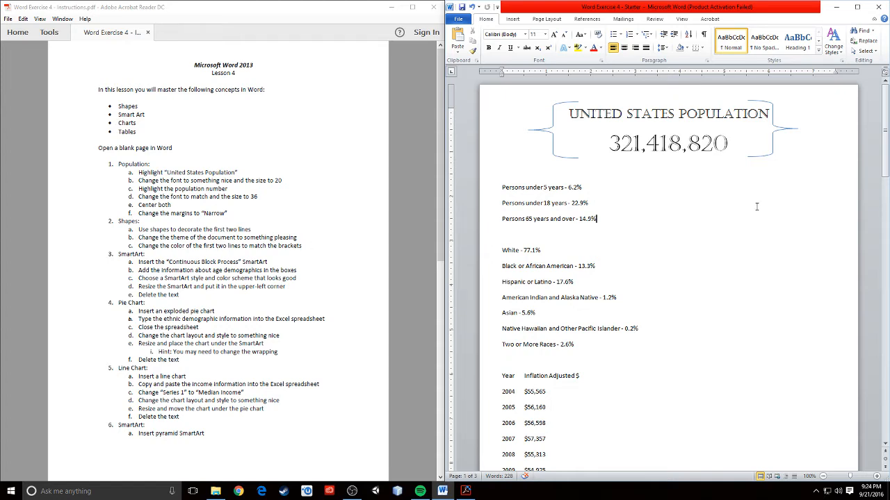
click(773, 136)
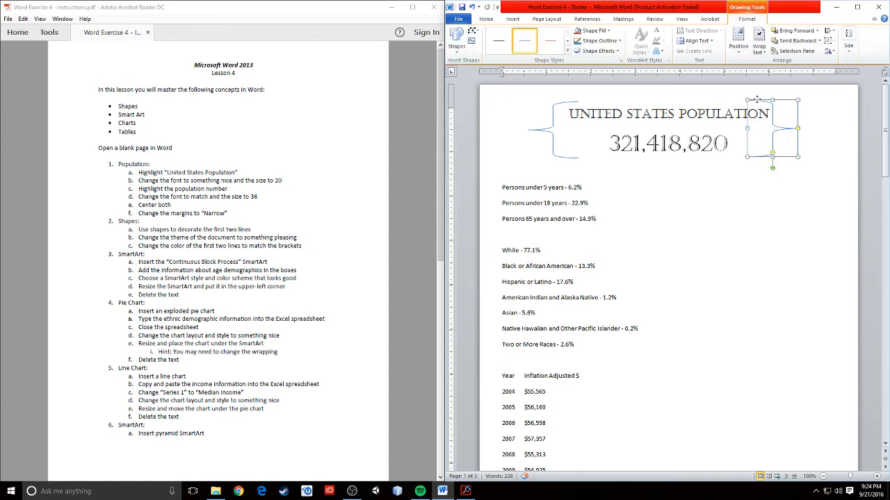
drag(756, 100, 759, 100)
click(761, 237)
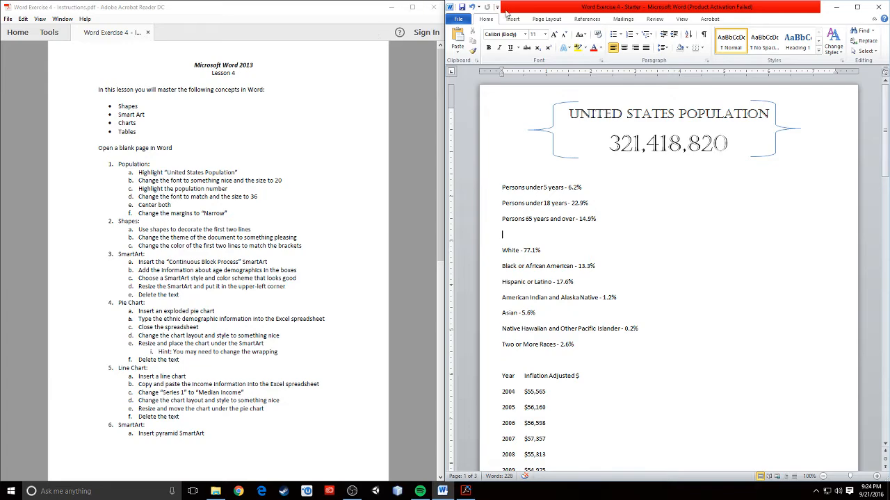
click(546, 19)
Apply the Oriel theme from the Page Layout themes gallery.
click(457, 49)
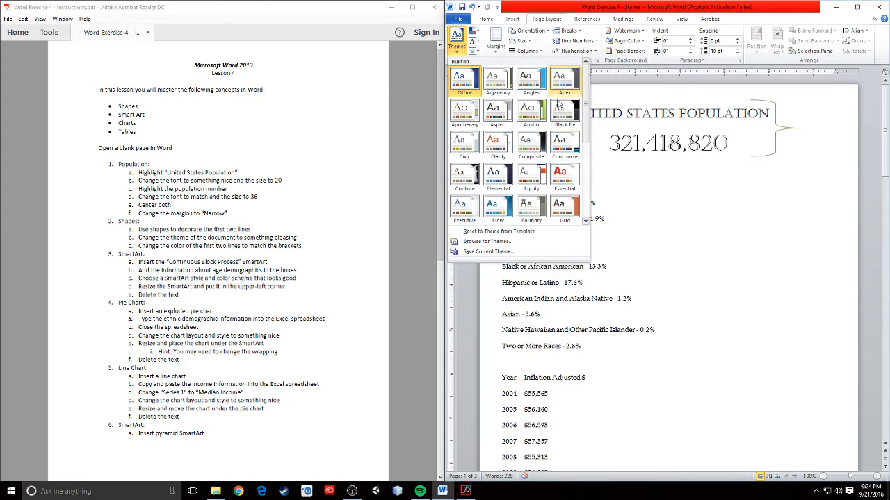
scroll(542, 205, down, 5)
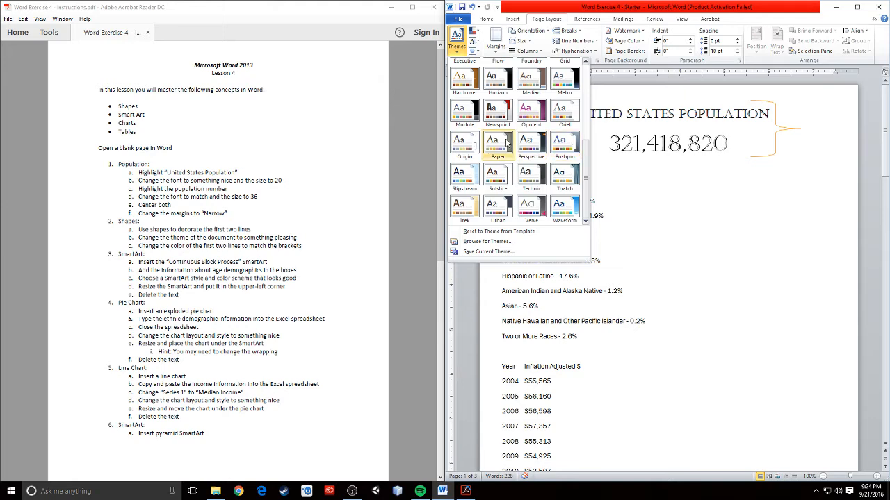
click(565, 111)
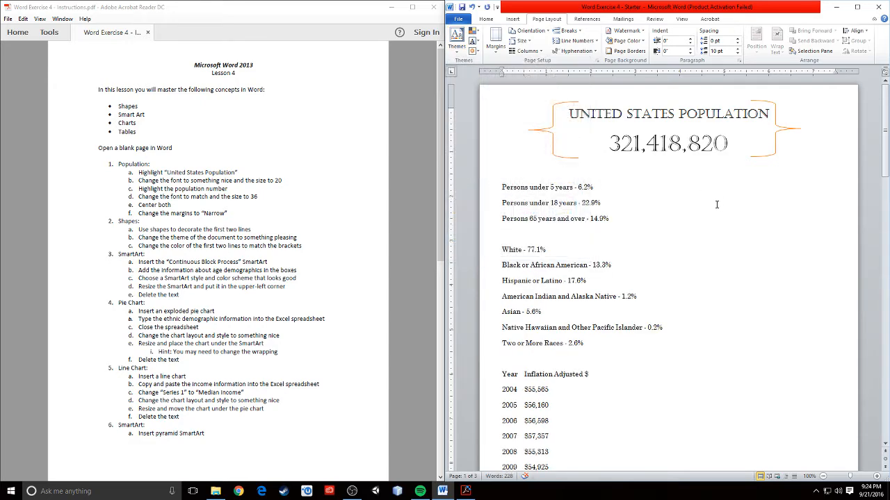
click(186, 237)
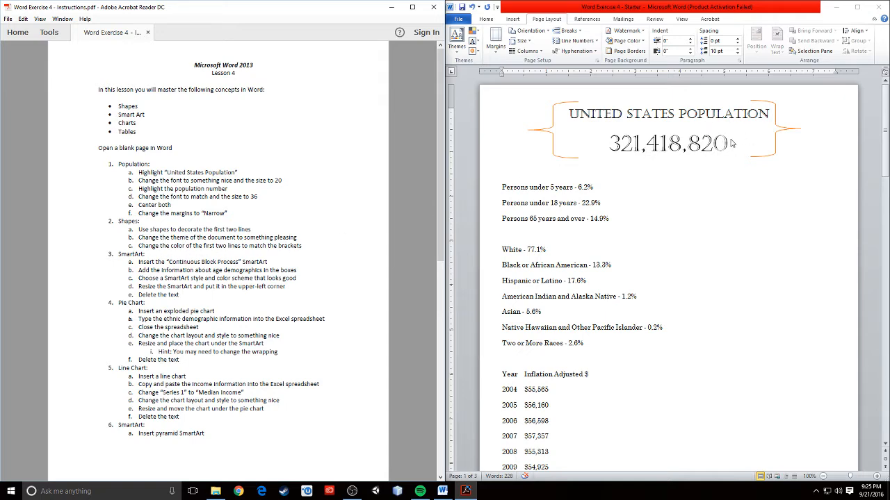
Color the title, number and both braces orange, then change to a deeper orange shade.
drag(731, 143, 585, 111)
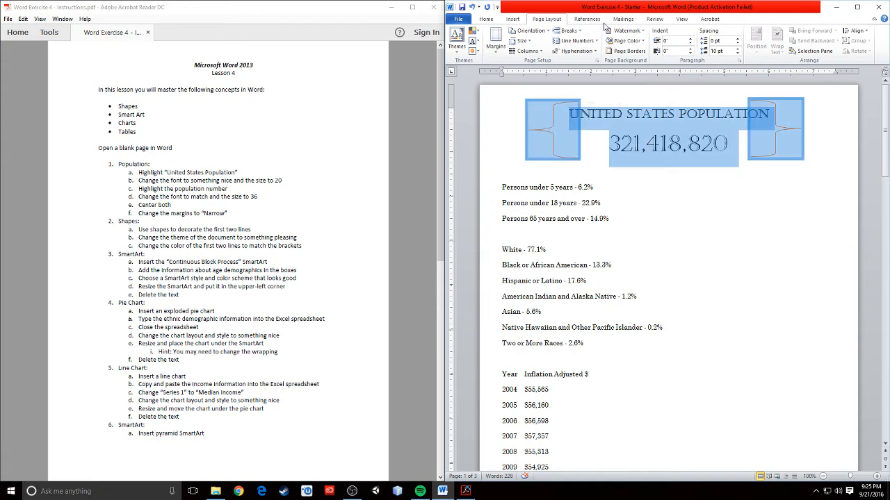
click(490, 21)
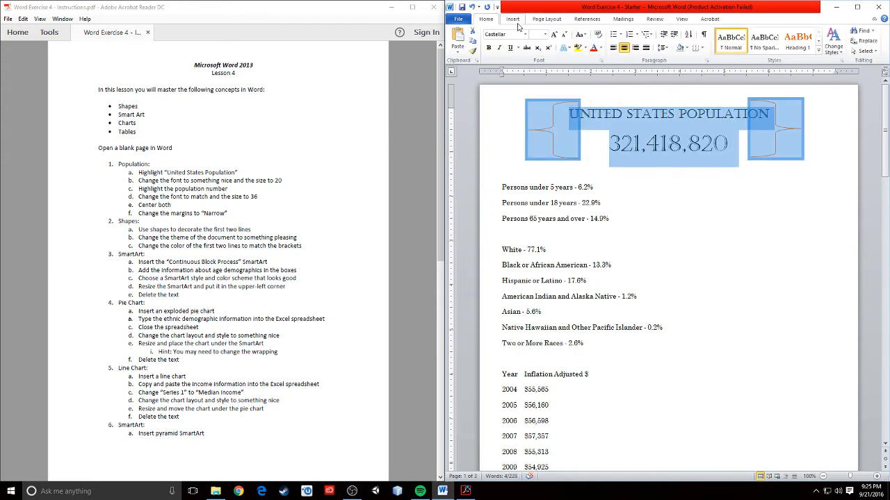
click(601, 49)
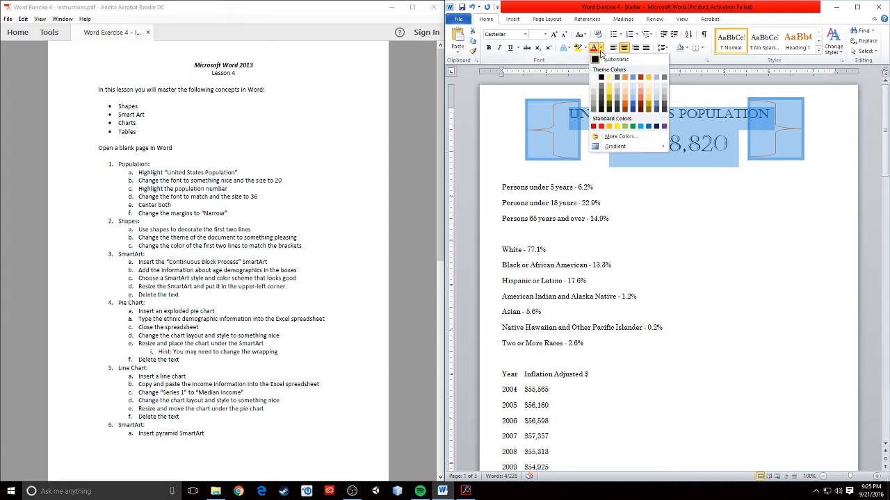
click(644, 97)
click(631, 151)
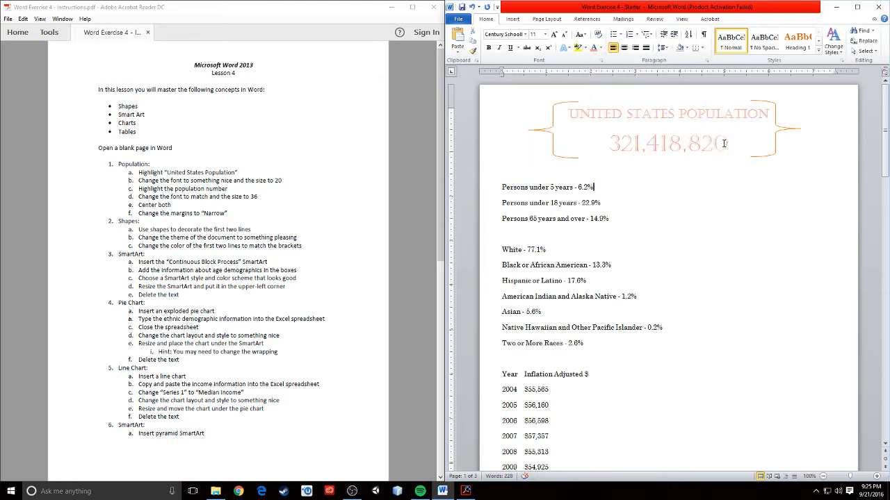
drag(723, 143, 567, 111)
click(601, 48)
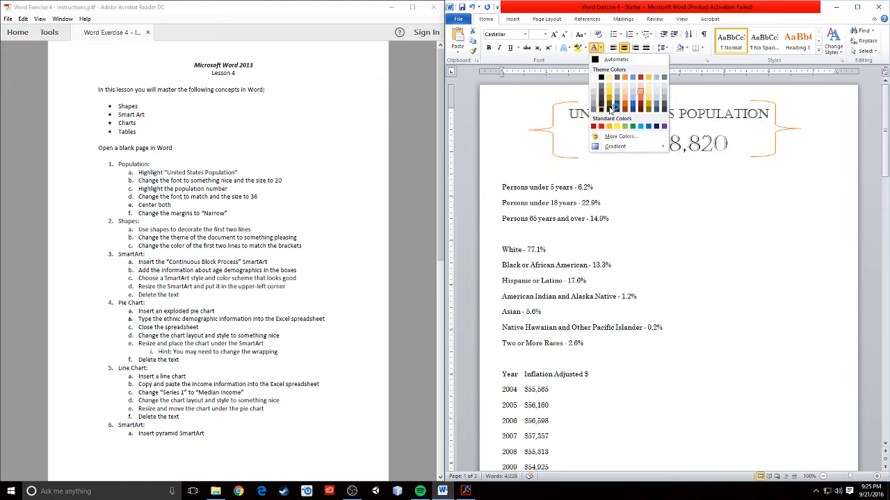
click(641, 78)
click(751, 253)
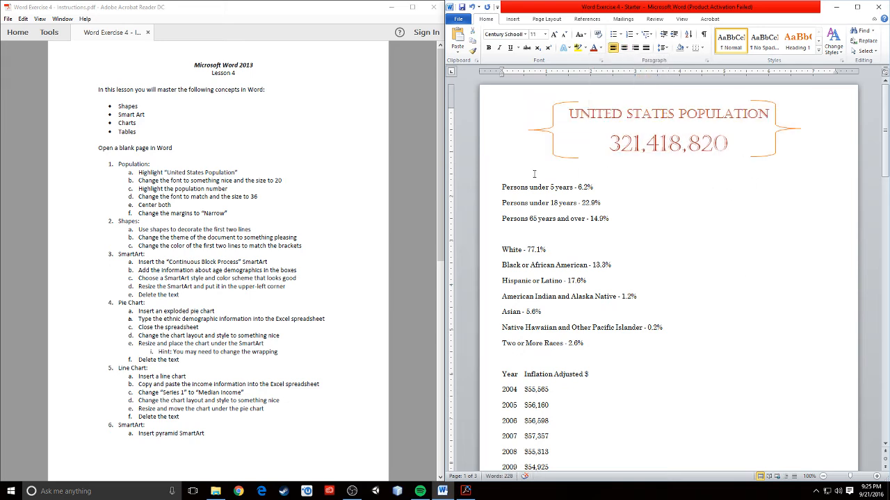
click(246, 313)
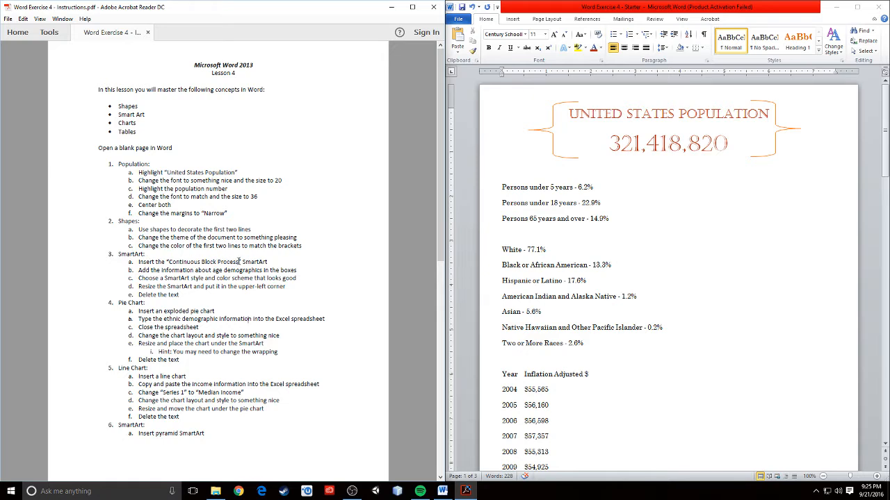
Insert a Process > Continuous Block Process SmartArt after the first age line.
click(673, 172)
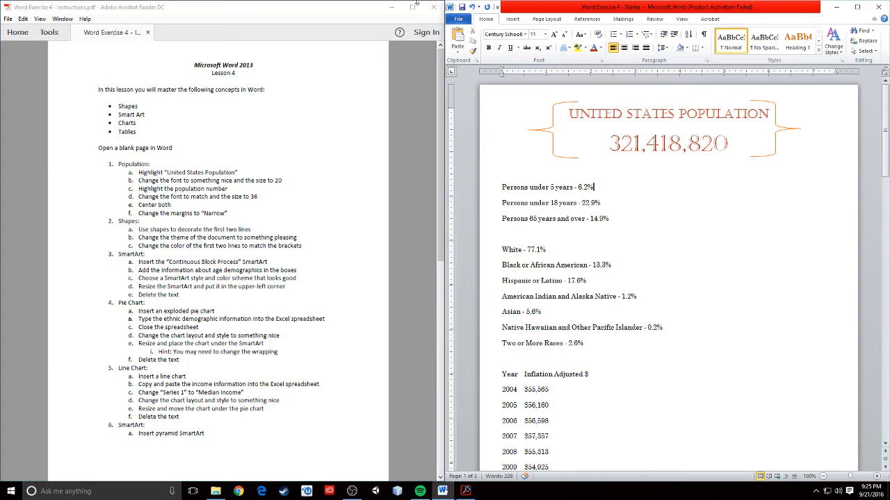
click(514, 20)
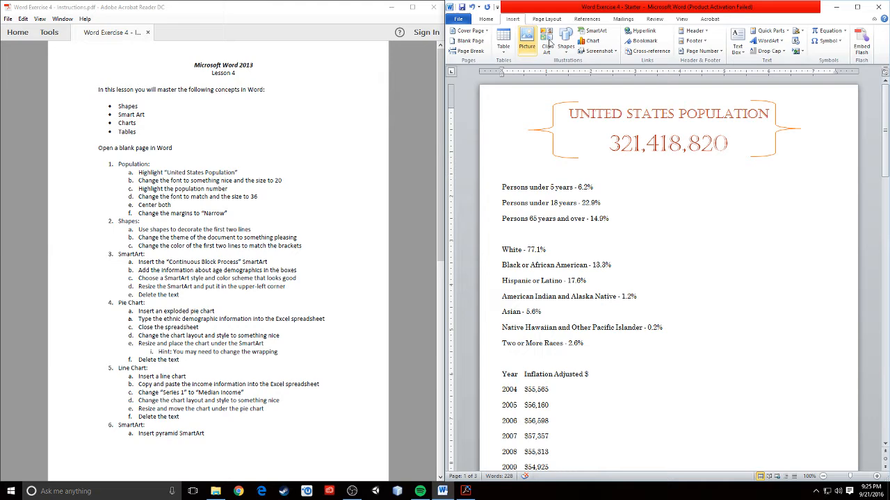
click(592, 31)
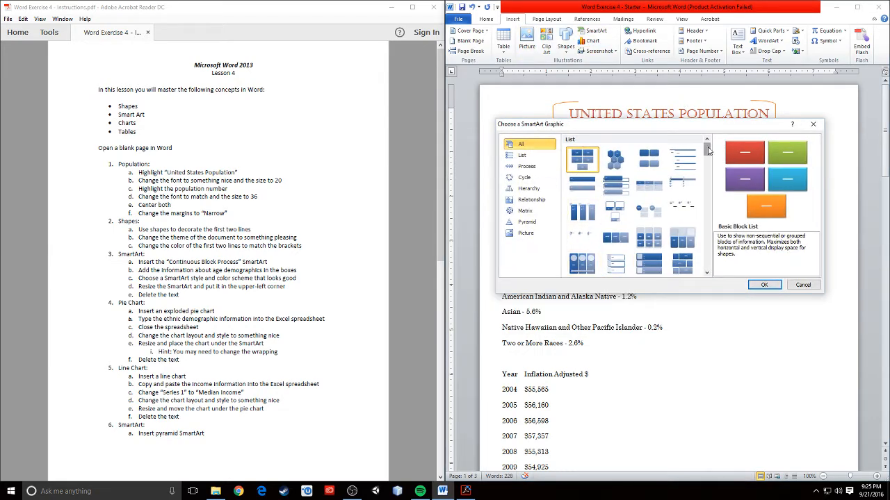
mouse_move(708, 148)
mouse_down()
mouse_move(706, 264)
mouse_move(706, 146)
mouse_up()
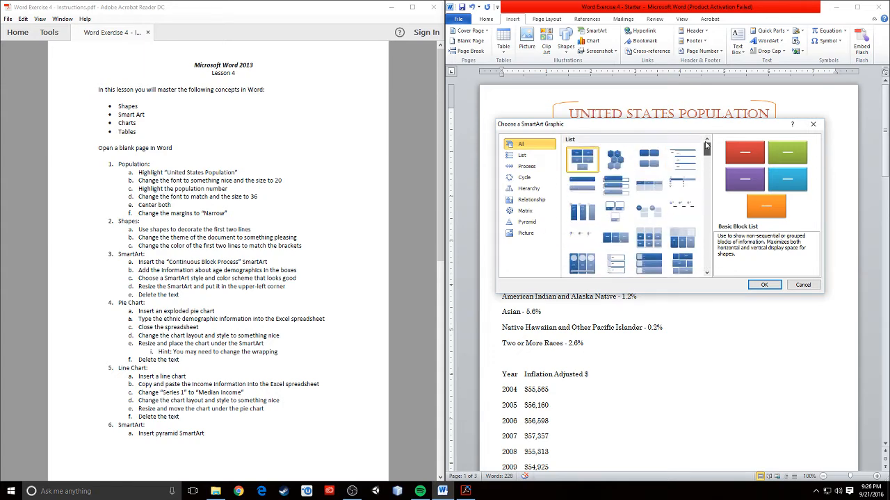
click(526, 169)
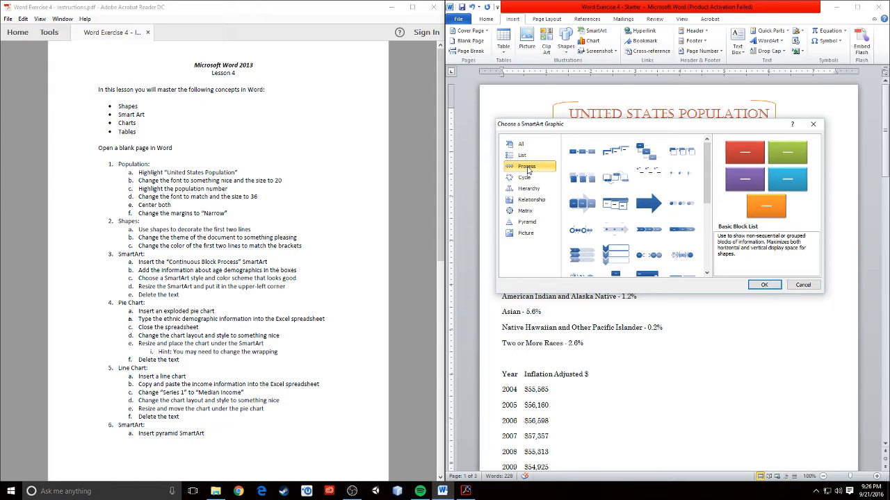
click(584, 203)
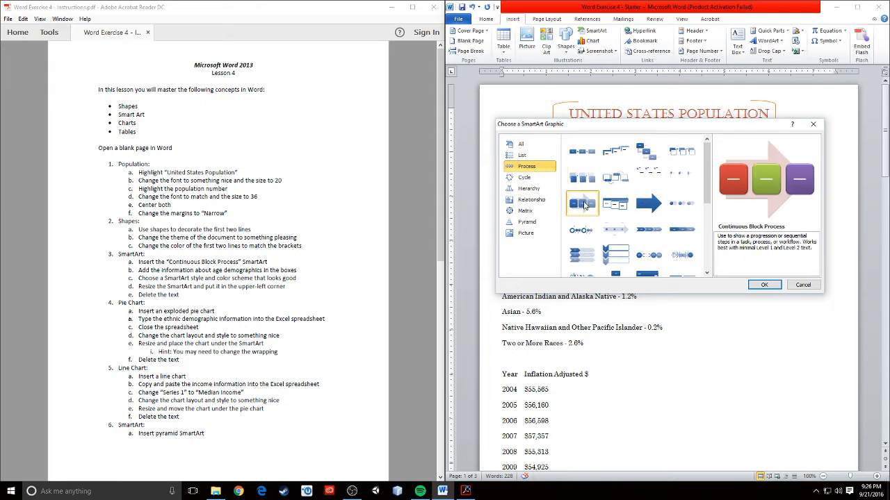
click(764, 285)
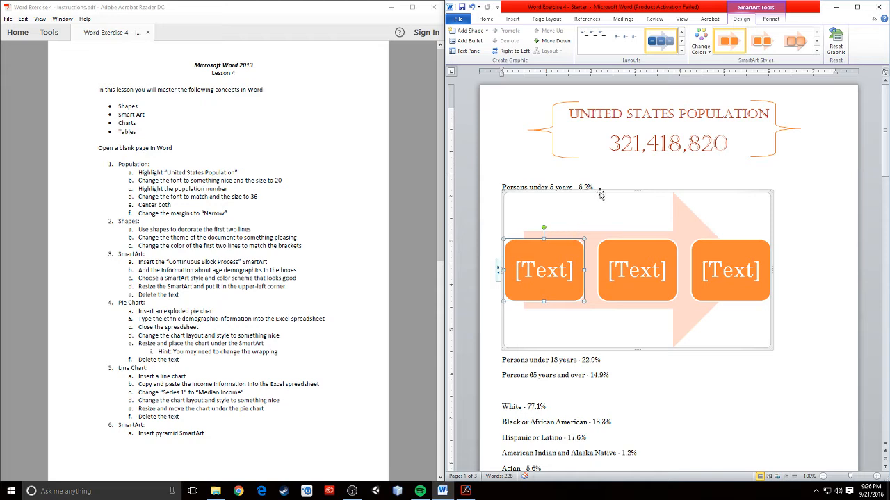
Move the SmartArt above the age list and type 'Under 5 Years - 6.2%' in the first box.
drag(603, 191, 642, 179)
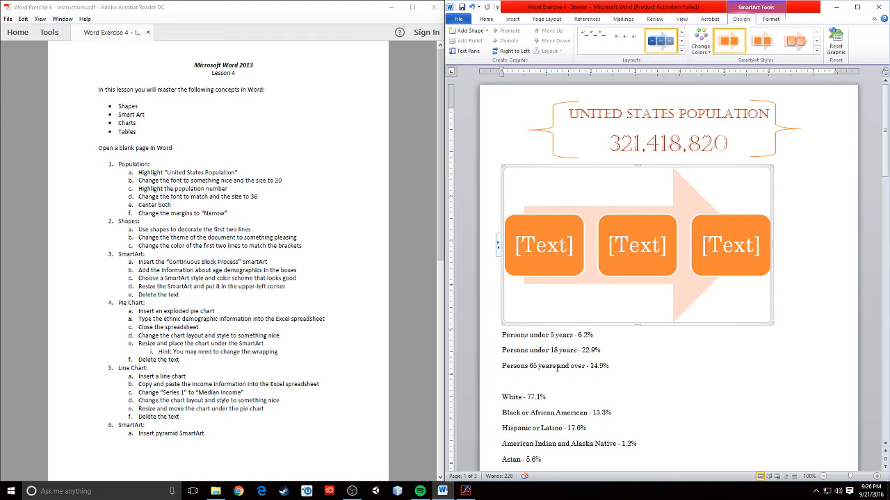
click(548, 250)
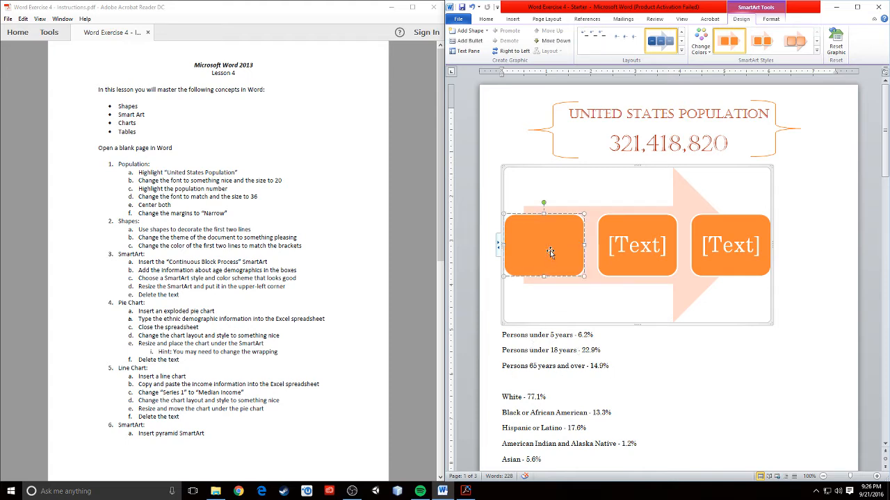
text(Under)
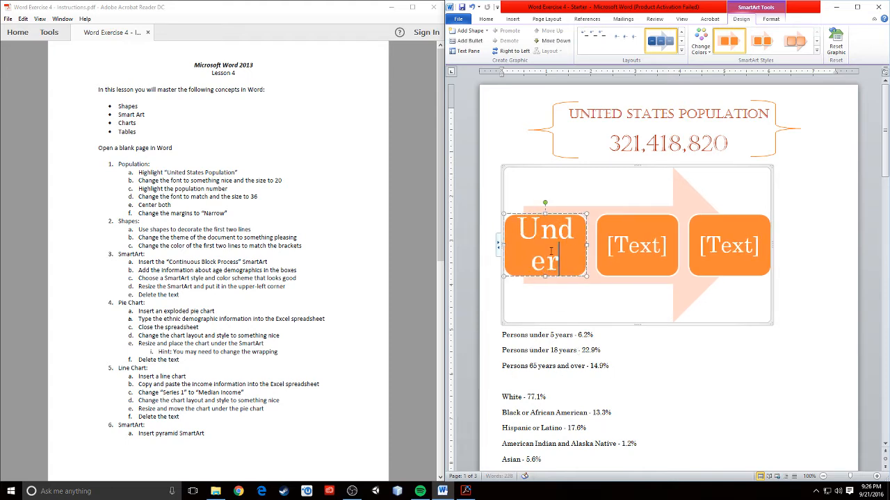
text( 5 )
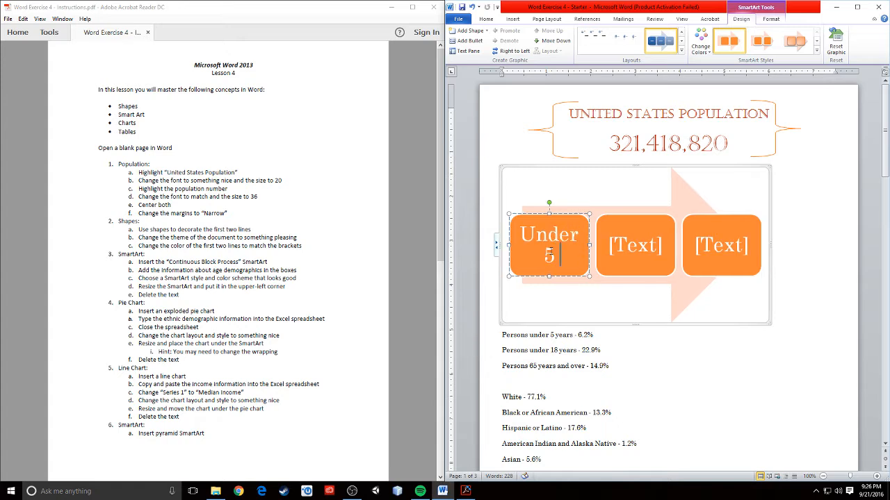
text(Years)
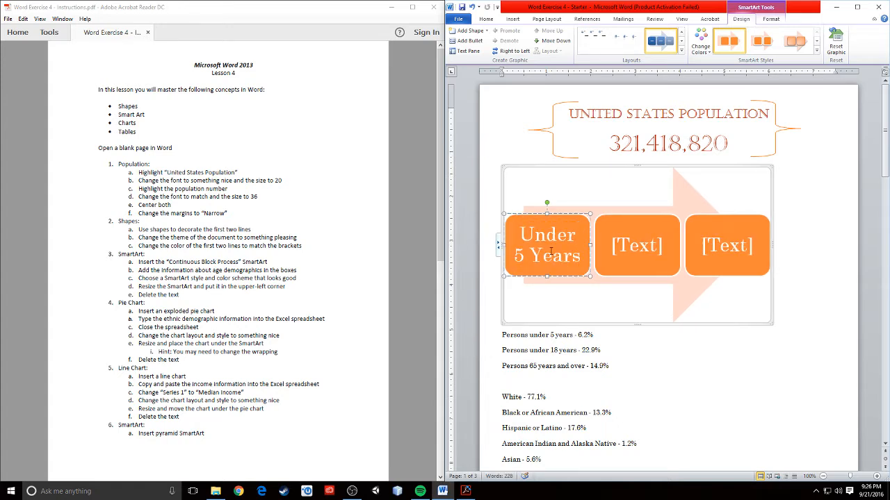
text( - )
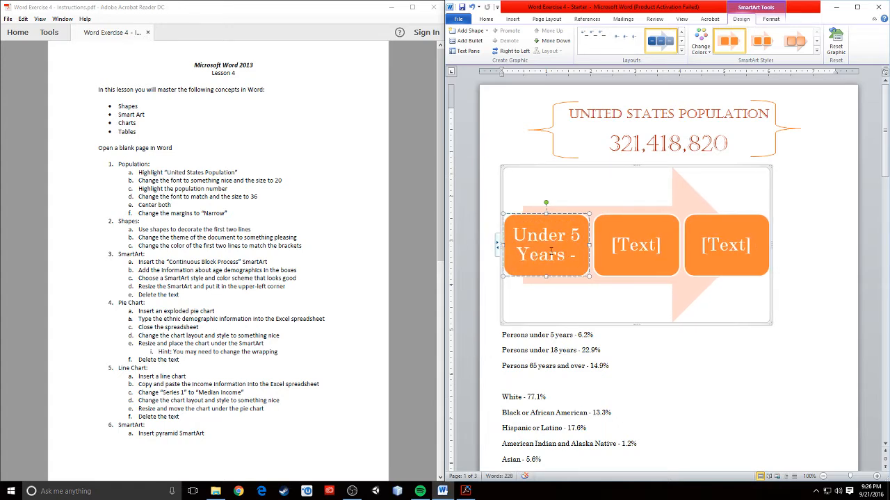
text(6.2)
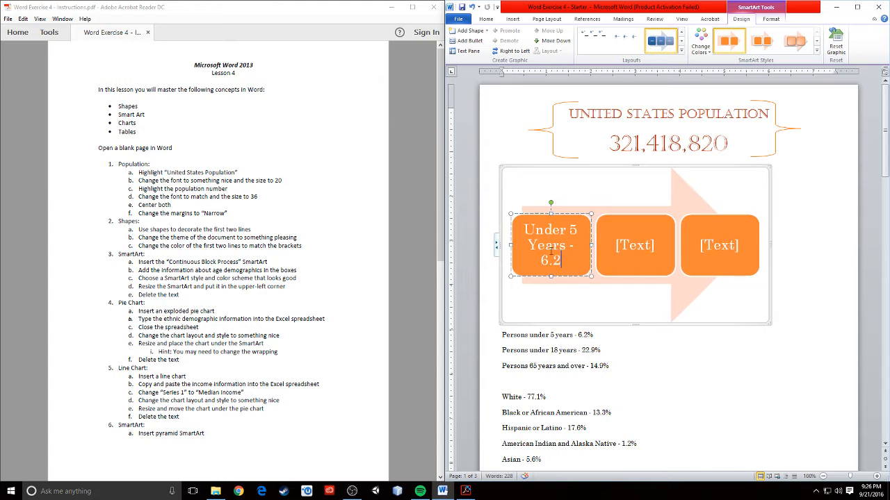
text(%)
Type 'Under 18 Years - 22.9%' in the second SmartArt box.
click(635, 244)
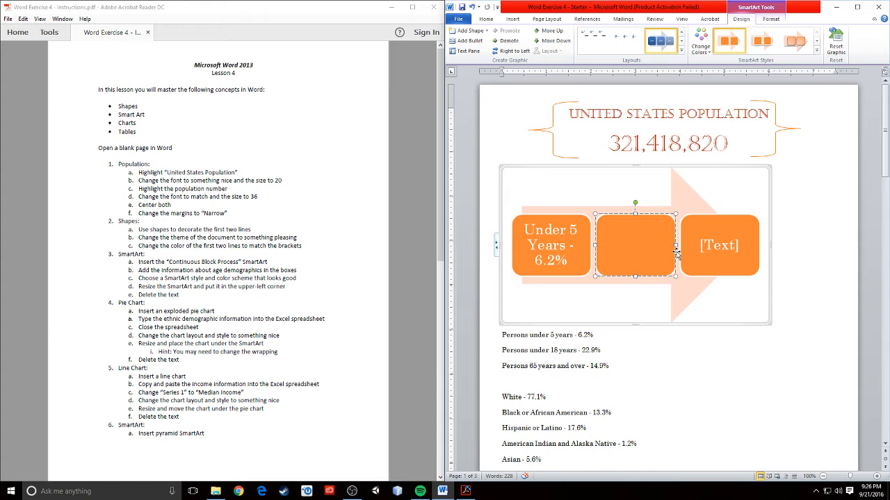
text(Under 18 ye)
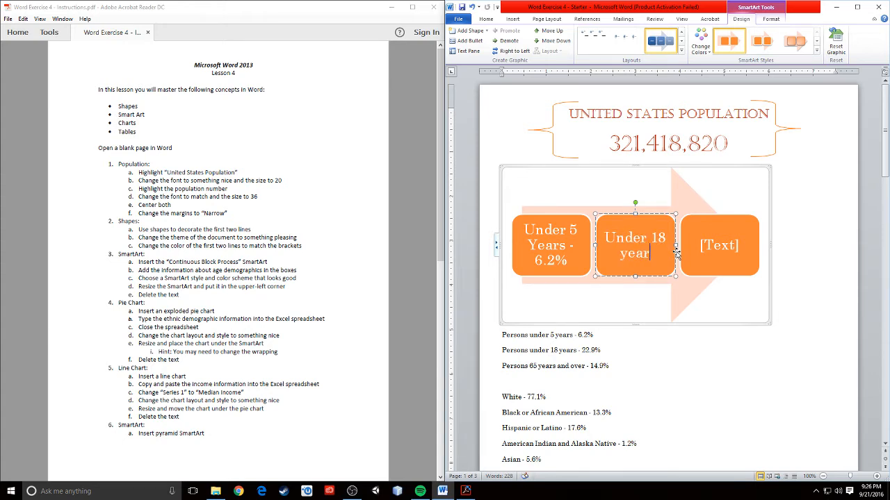
key(BackSpace)
key(BackSpace)
text(Years - 22.)
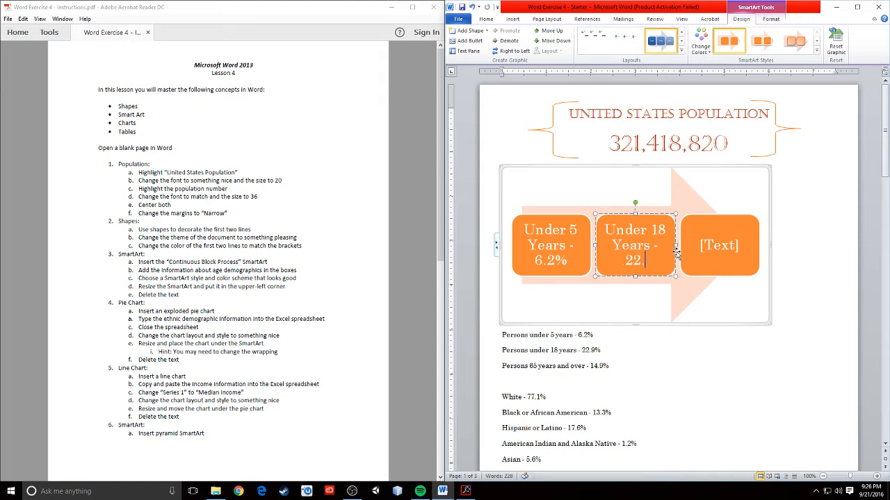
text(9%)
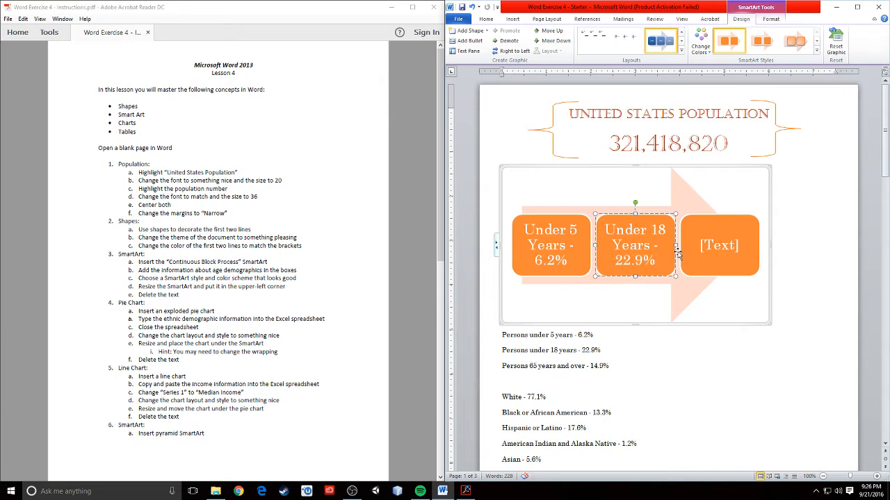
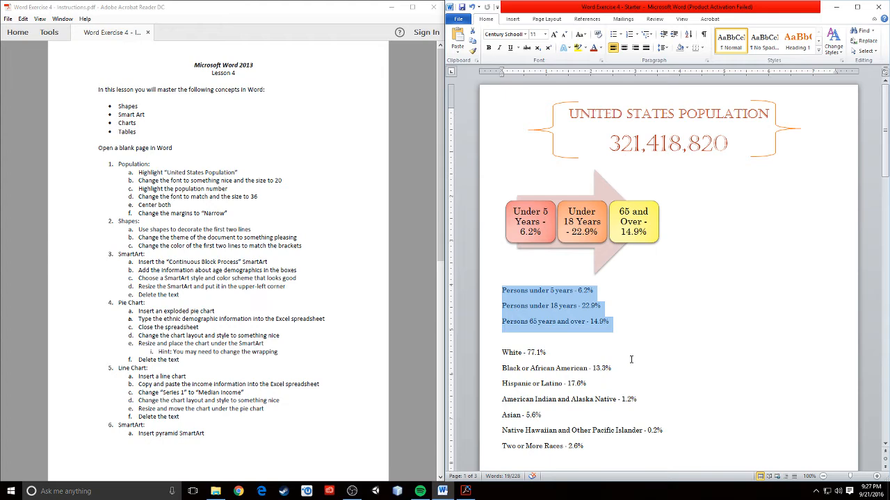
Delete the three selected Persons age-percentage lines below the age SmartArt.
key(Delete)
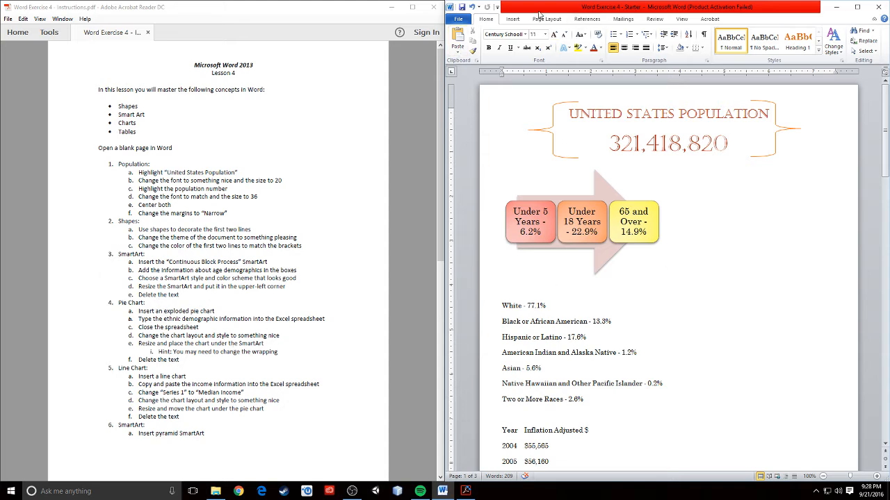
Insert an Exploded Pie chart below the age SmartArt, opening its Excel sample data.
click(511, 18)
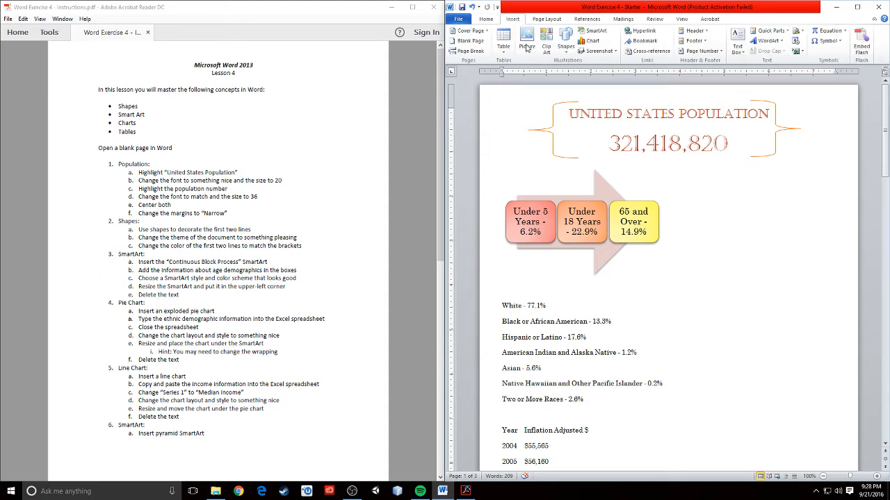
click(591, 42)
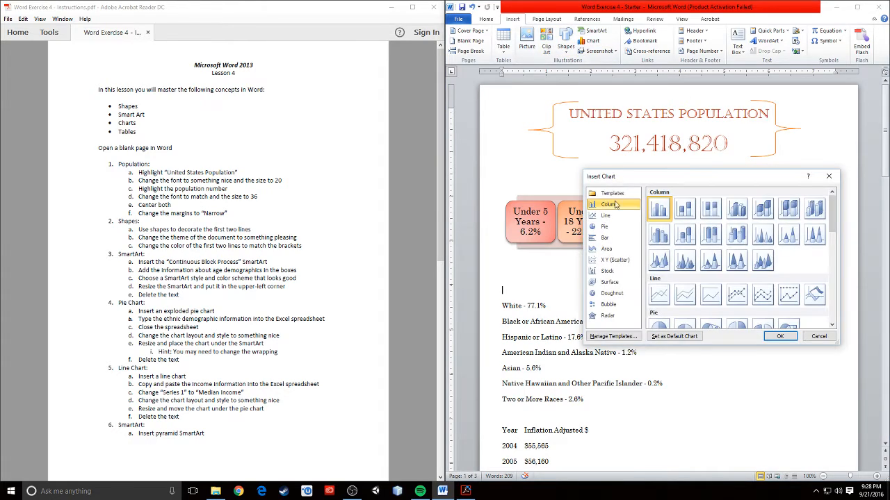
click(603, 228)
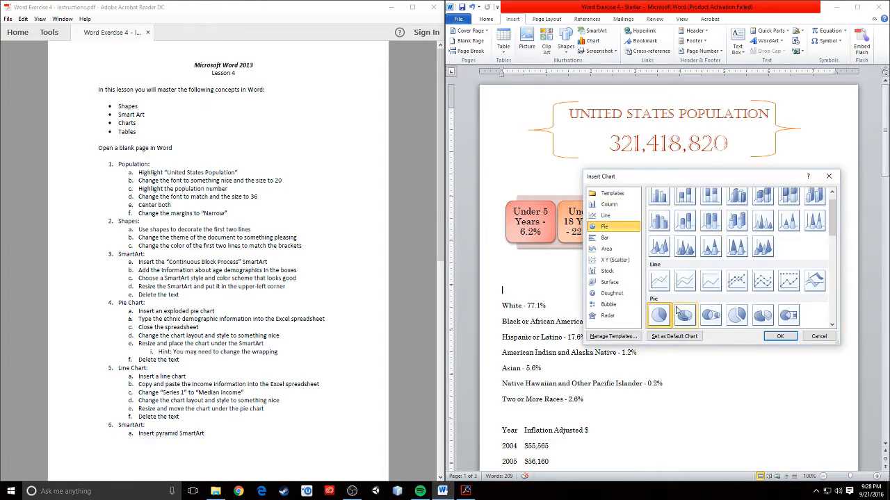
click(736, 317)
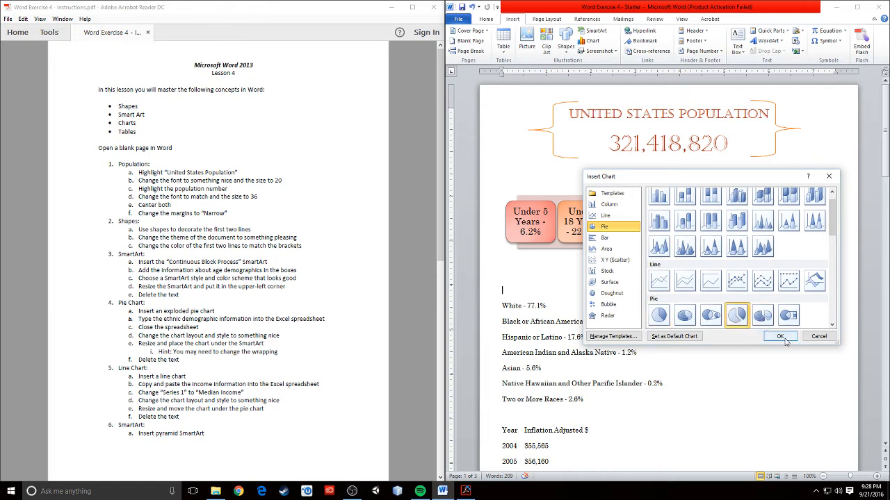
click(781, 336)
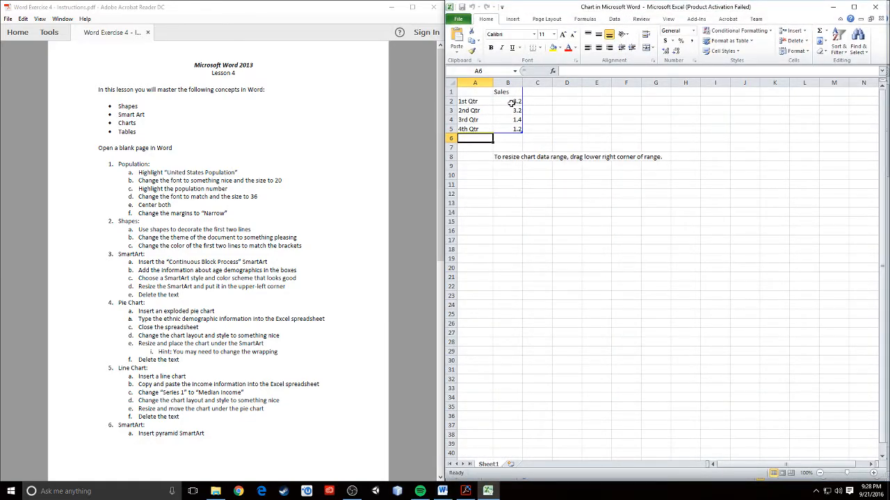
Snap the Excel chart data window to the left half beside Word's race list.
drag(560, 8, 165, 56)
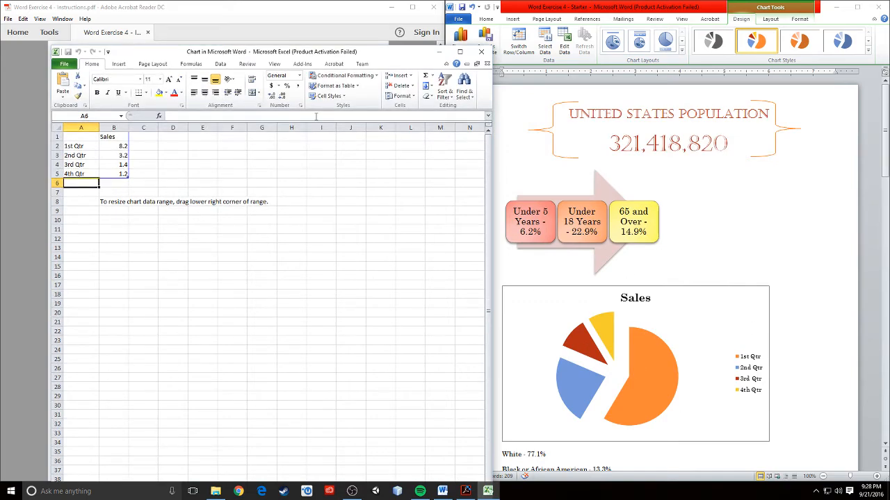
drag(156, 55, 208, 60)
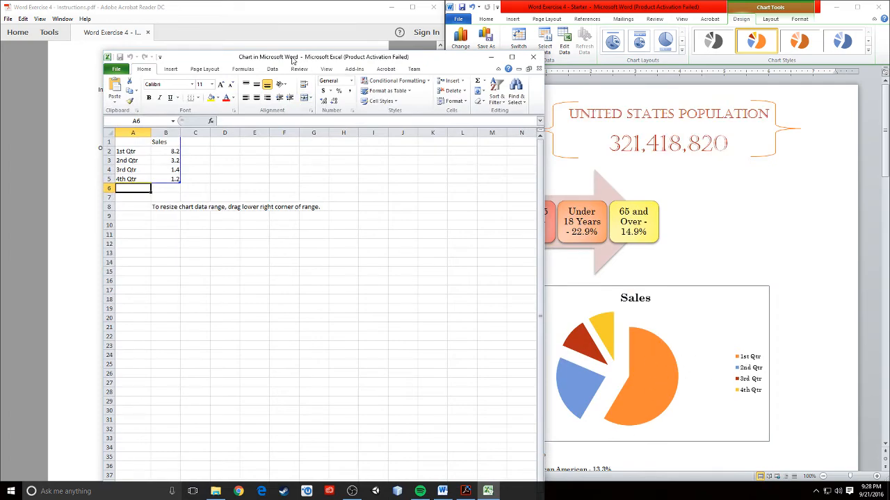
drag(220, 58, 557, 52)
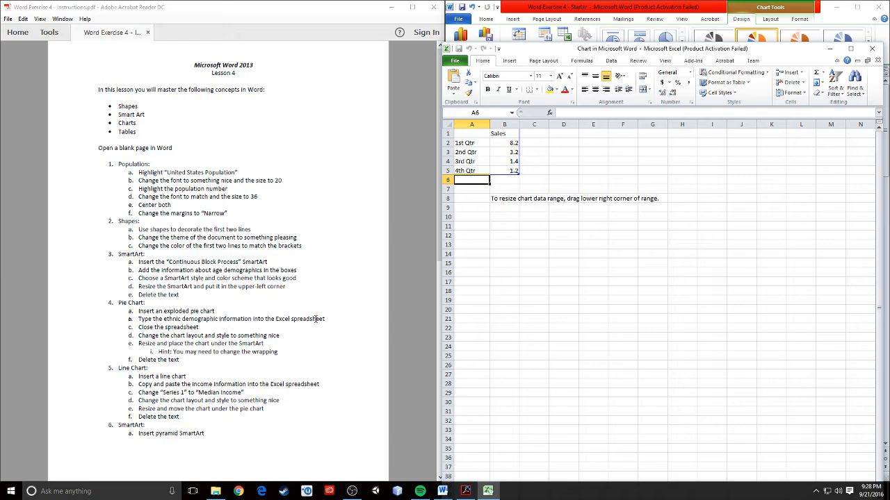
drag(552, 52, 114, 11)
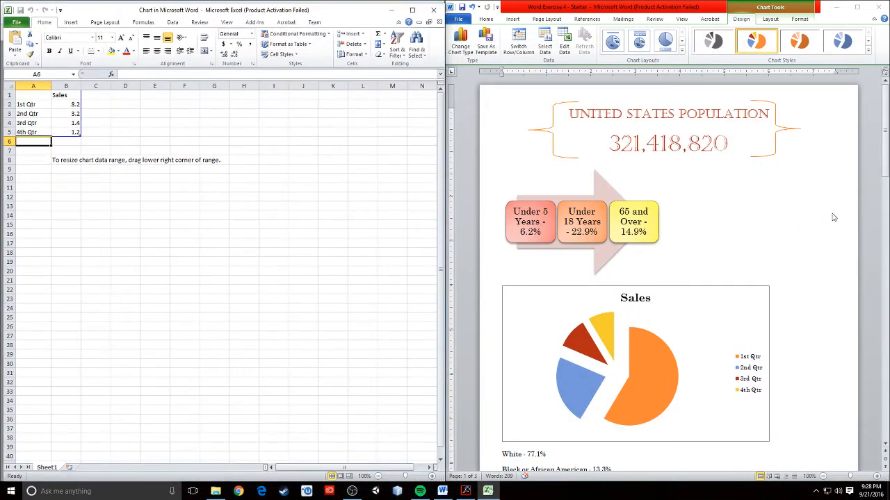
drag(885, 141, 887, 233)
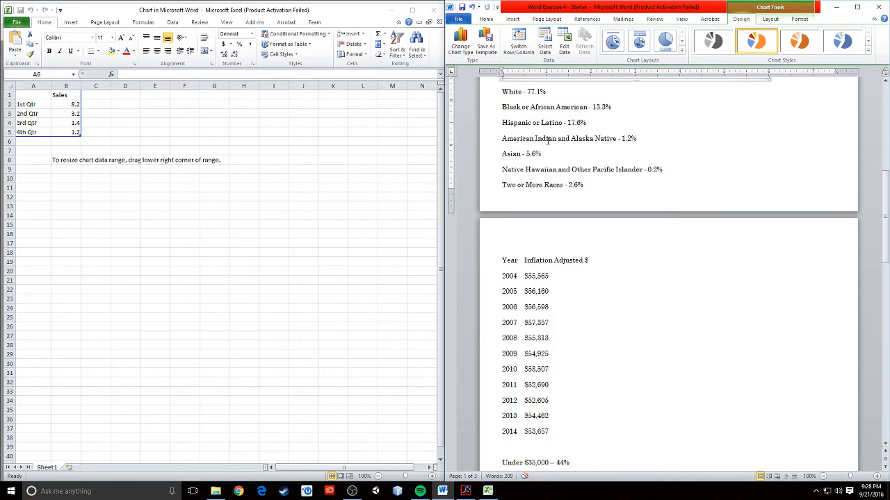
Rename the series heading to Race and enter White 77.1, Black 13.3, Hispanic 17.6.
click(70, 100)
click(75, 95)
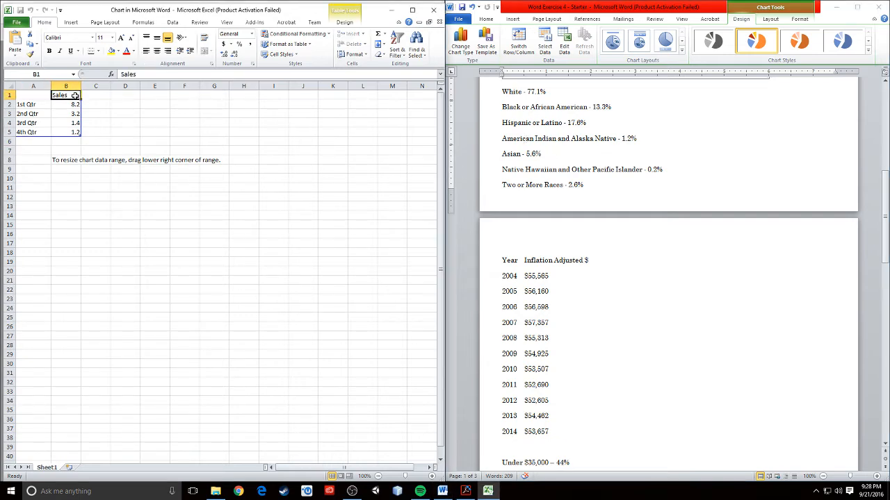
text(ra)
key(BackSpace)
key(BackSpace)
text(Rac)
click(47, 104)
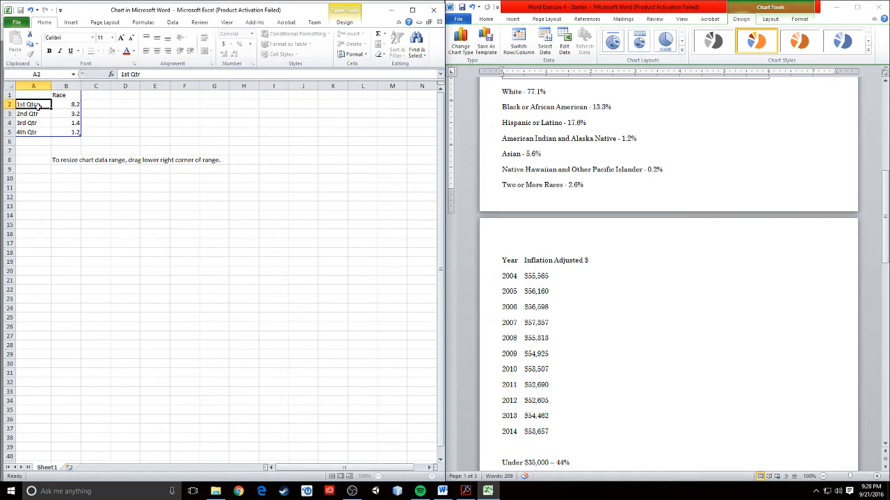
text(White)
click(58, 105)
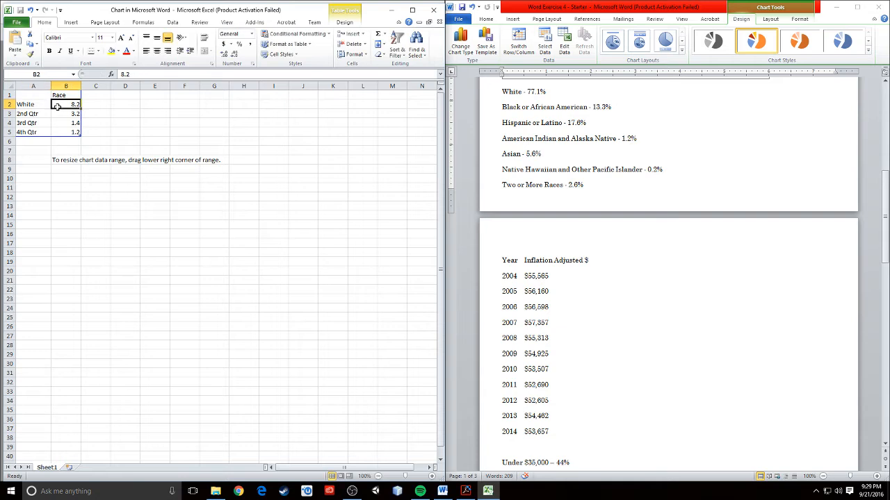
text(7)
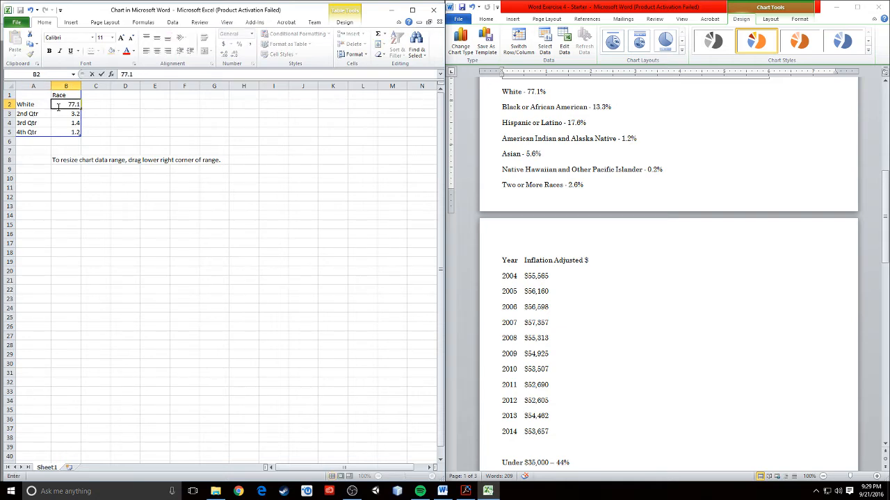
text(7.1)
key(Return)
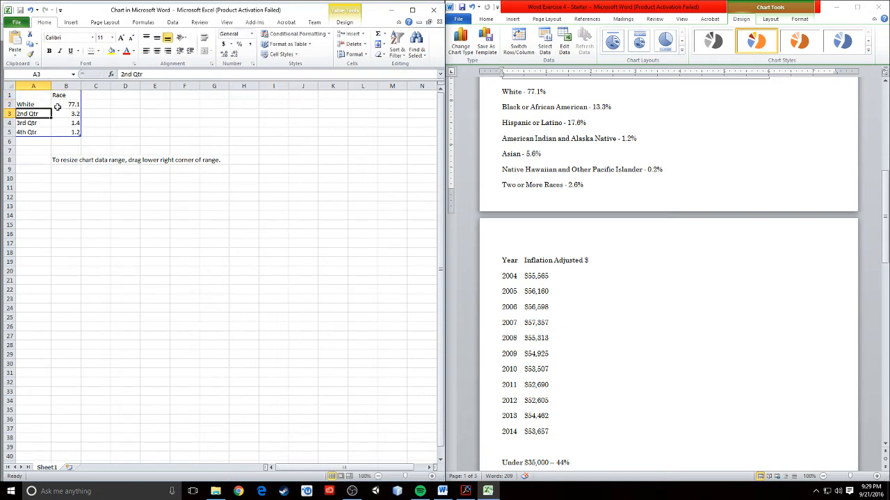
text(Black)
key(Tab)
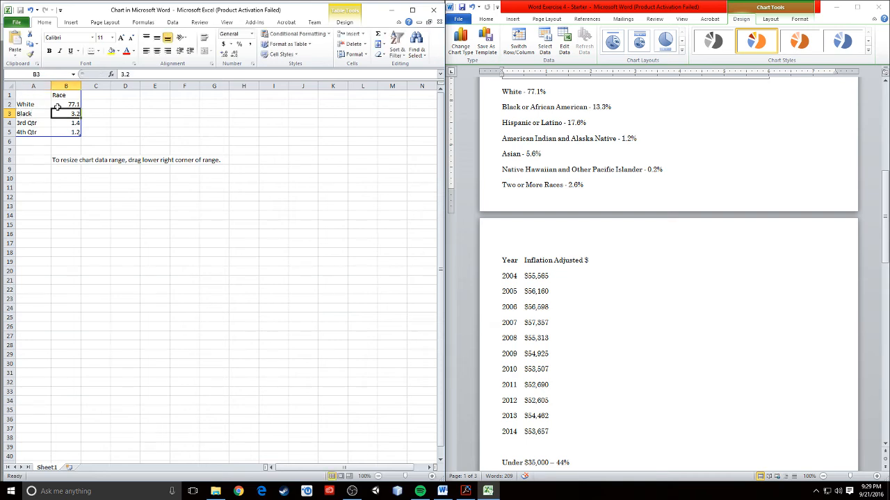
text(13)
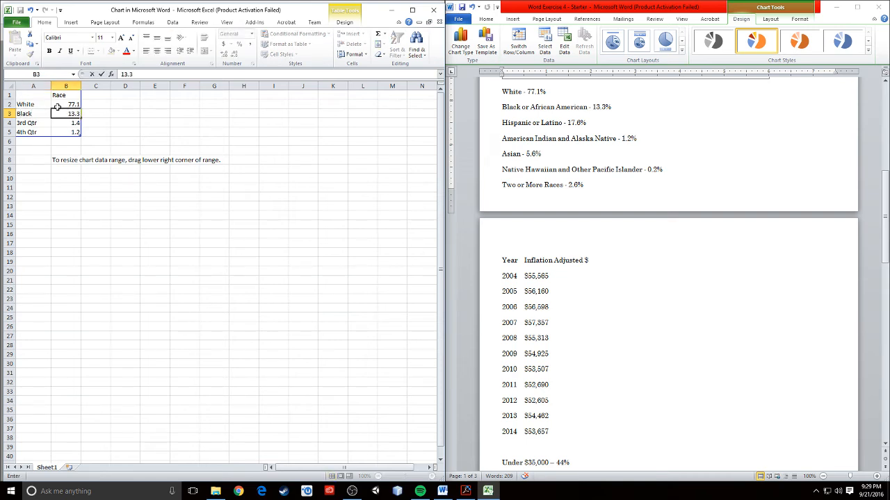
key(Return)
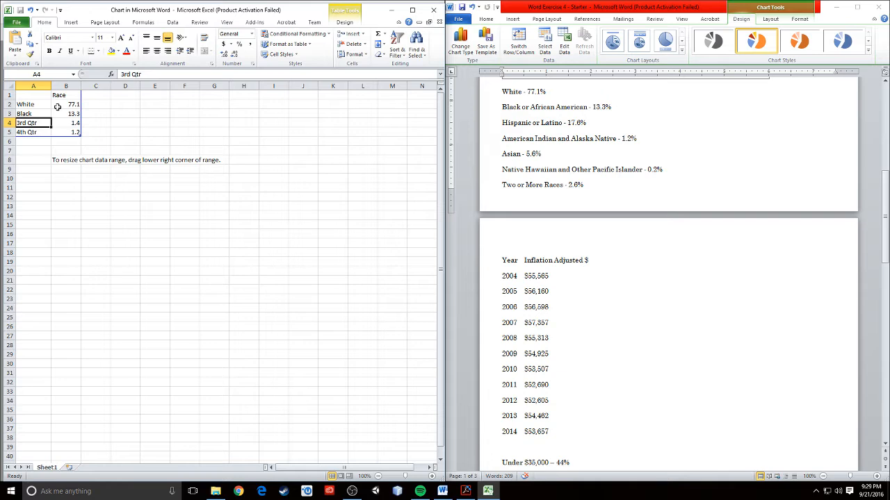
text(Hispanic)
key(Tab)
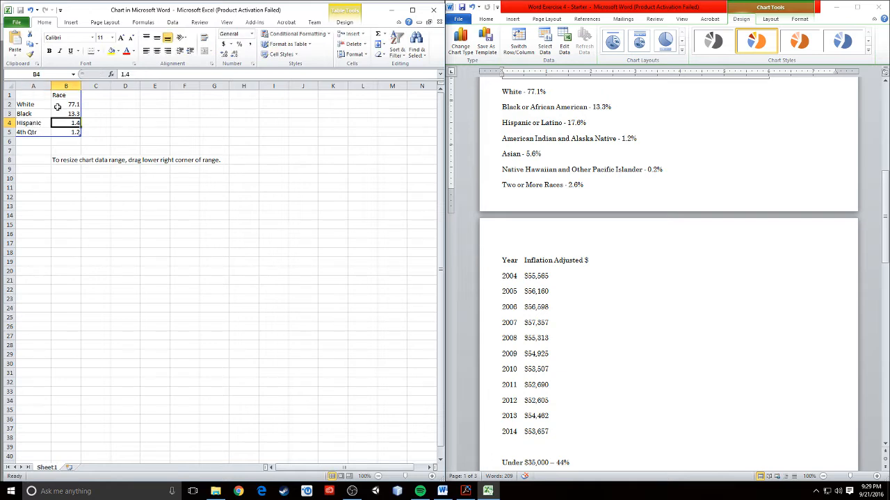
text(17)
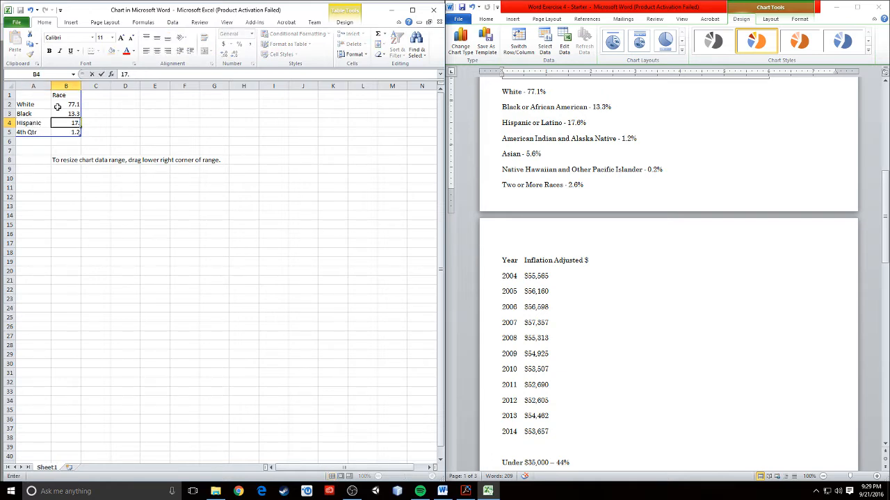
text(.6)
key(Return)
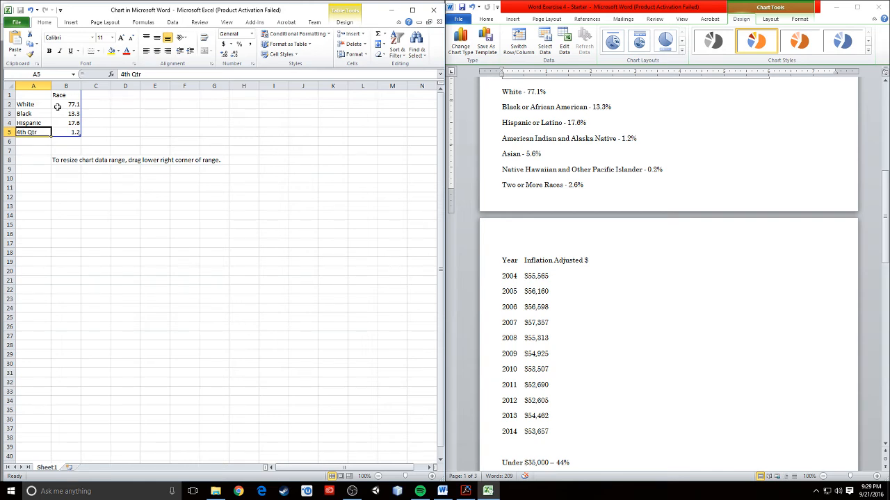
Add American Indian 1.2 and Asian 5.6 in rows 5 and 6.
text(amer)
key(BackSpace)
key(BackSpace)
key(BackSpace)
text(amer)
key(BackSpace)
key(BackSpace)
key(BackSpace)
key(BackSpace)
text(American in)
key(BackSpace)
key(BackSpace)
key(BackSpace)
key(BackSpace)
text(India)
key(Tab)
text(1.2)
key(ctrl+Return)
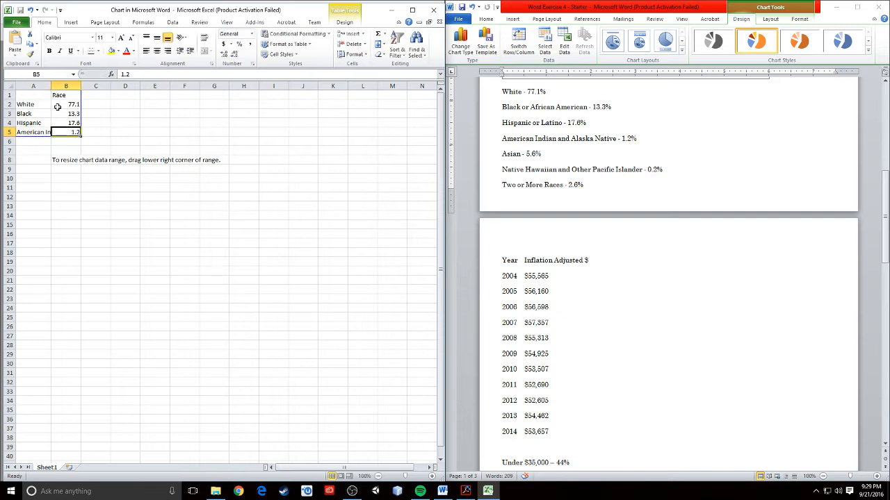
text(1.)
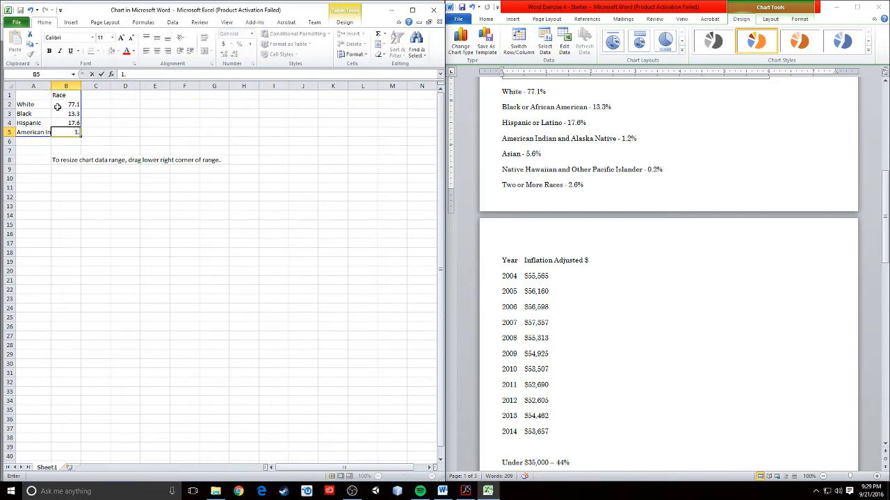
text(2)
key(Return)
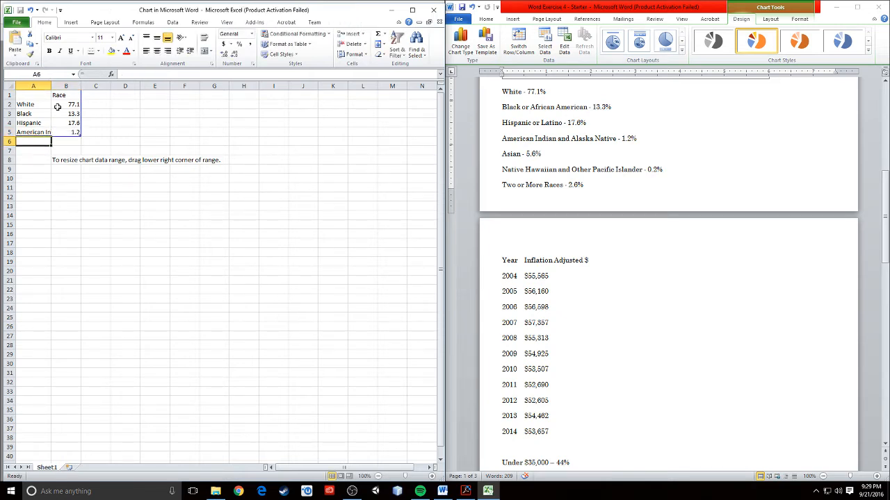
text(Asian)
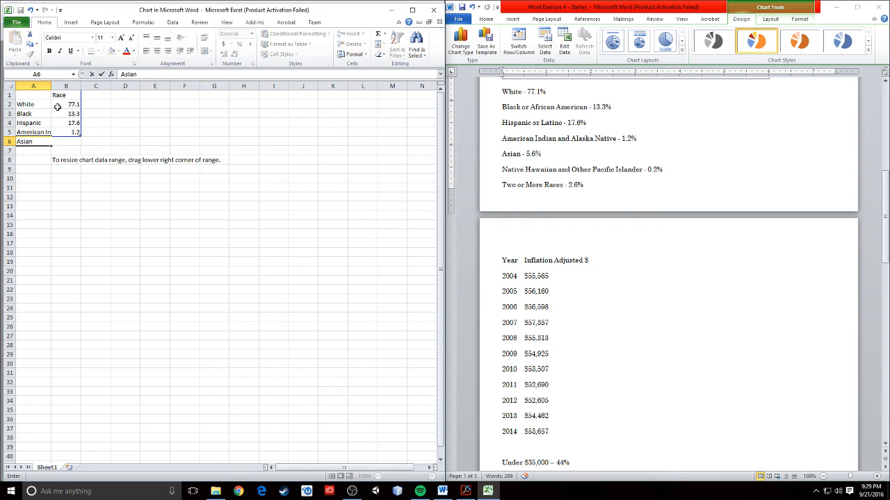
key(Tab)
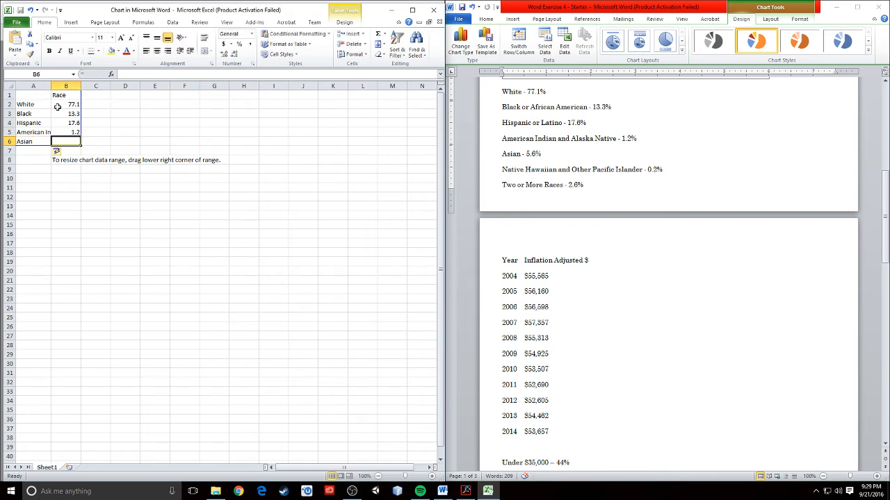
text(5.)
key(Return)
Add Native Hawaiian 0.2 and Two or More 2.6 in rows 7 and 8.
text(nat)
key(BackSpace)
key(BackSpace)
key(BackSpace)
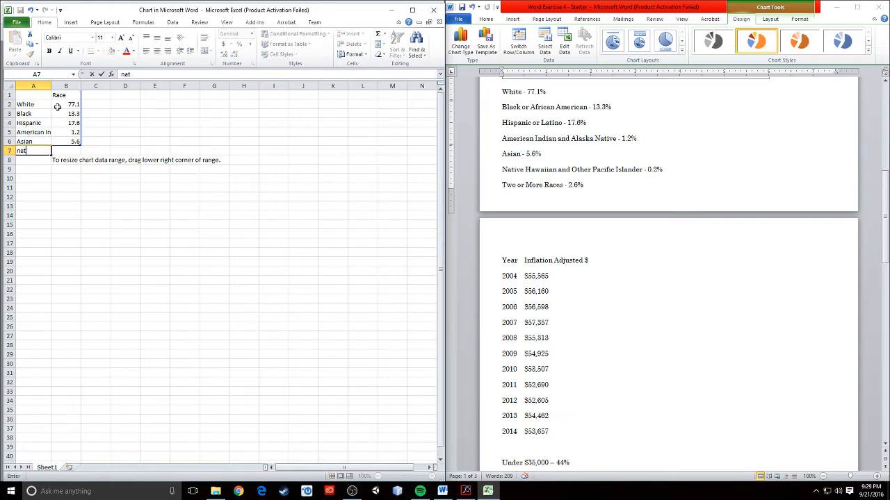
text(Native haw)
key(BackSpace)
key(BackSpace)
key(BackSpace)
key(BackSpace)
key(BackSpace)
key(BackSpace)
key(BackSpace)
key(BackSpace)
key(Tab)
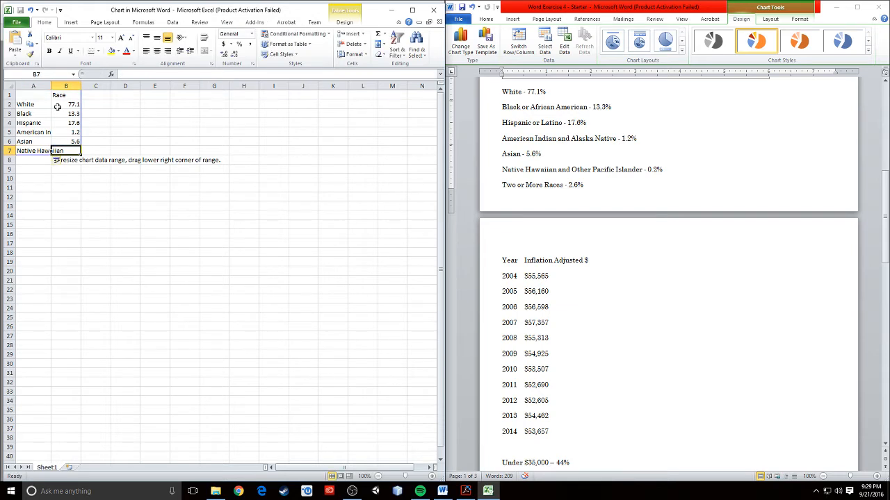
text(0.2)
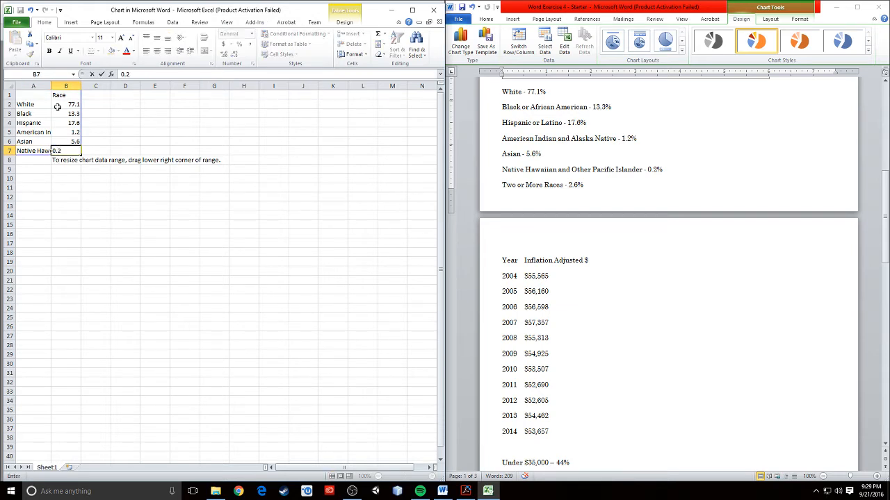
key(Return)
text(T)
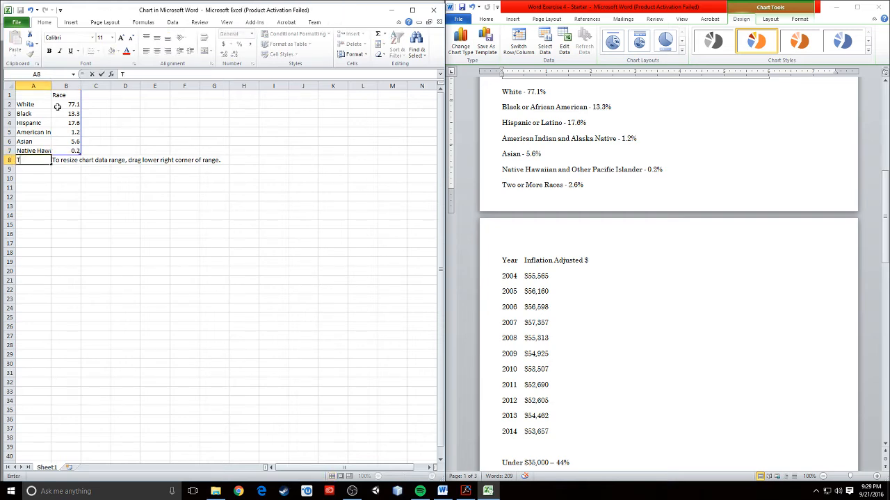
text(wo or More)
key(Tab)
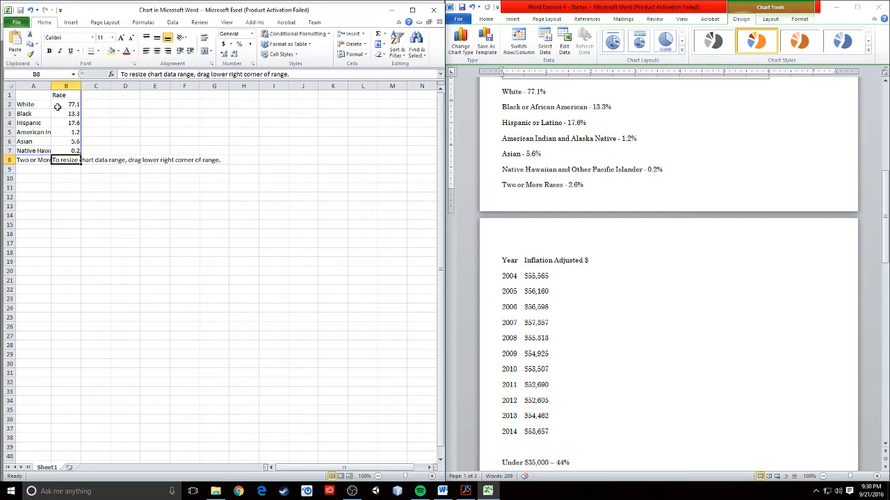
text(2.6)
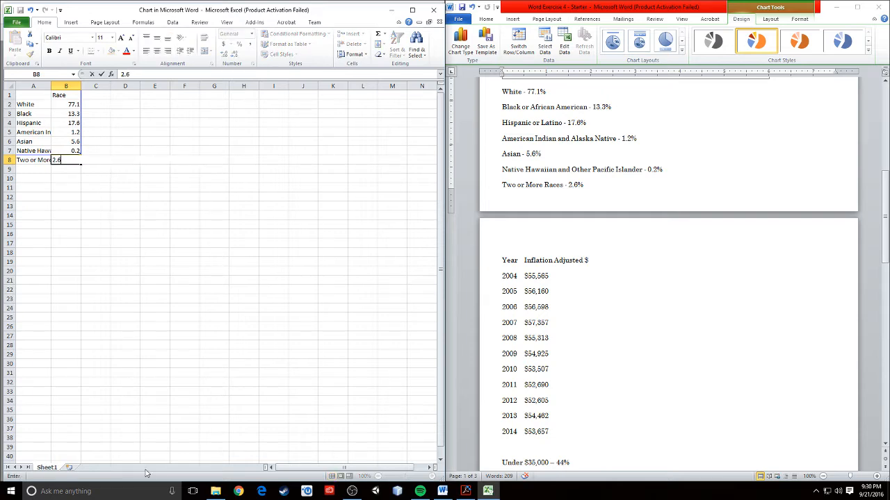
click(250, 299)
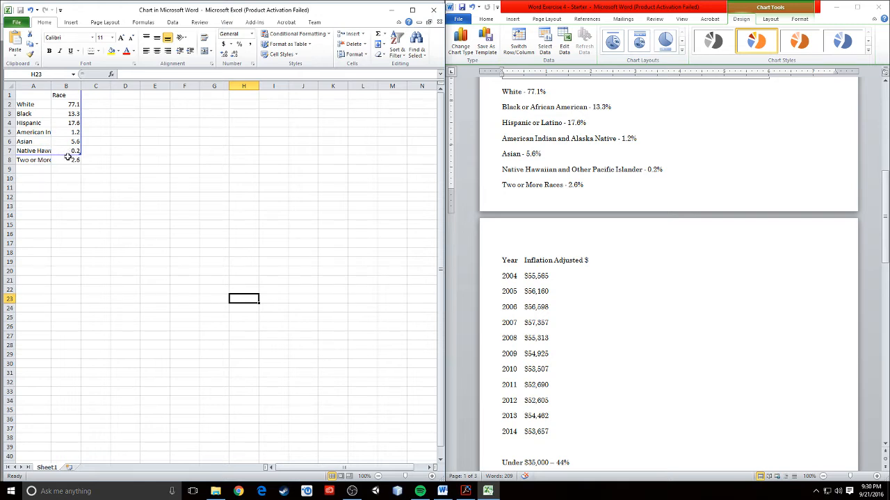
Hide row 1 of the data sheet and restore the Excel window to a smaller size.
click(11, 95)
right_click(10, 95)
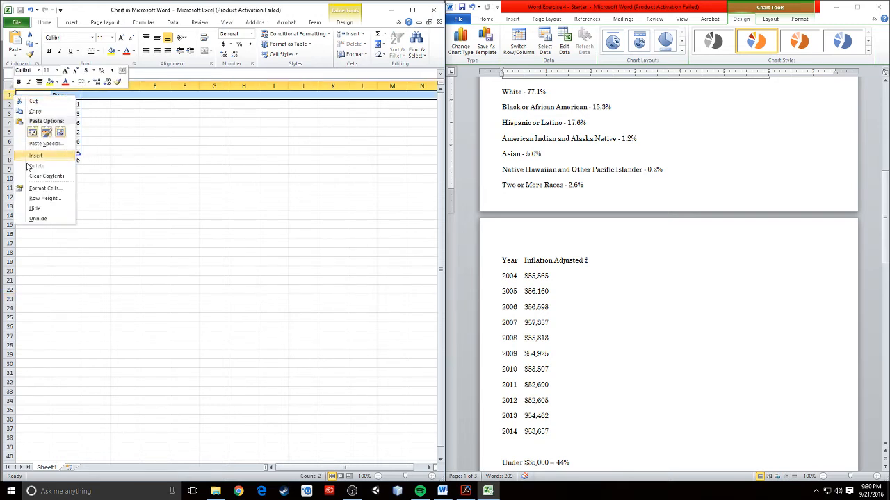
click(49, 209)
click(125, 207)
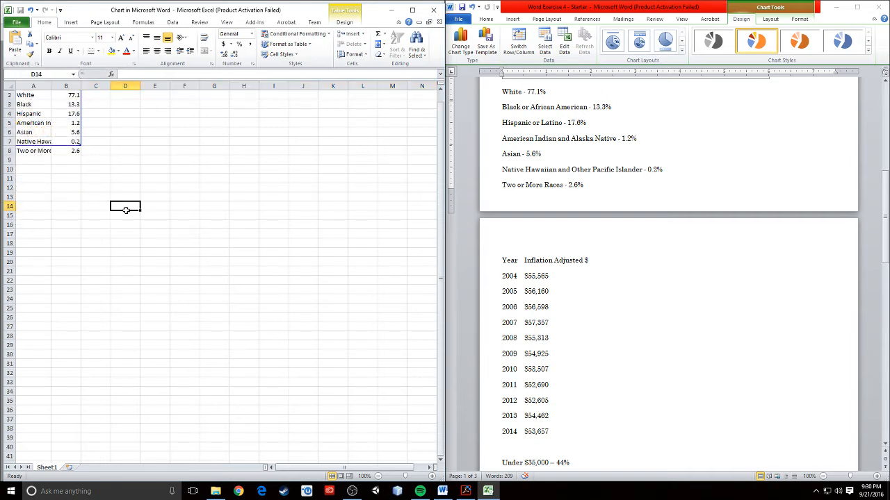
click(25, 151)
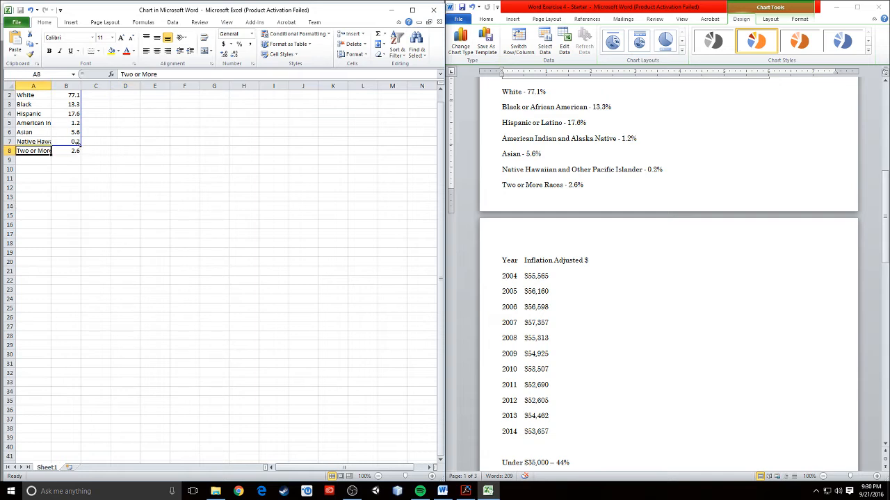
click(93, 187)
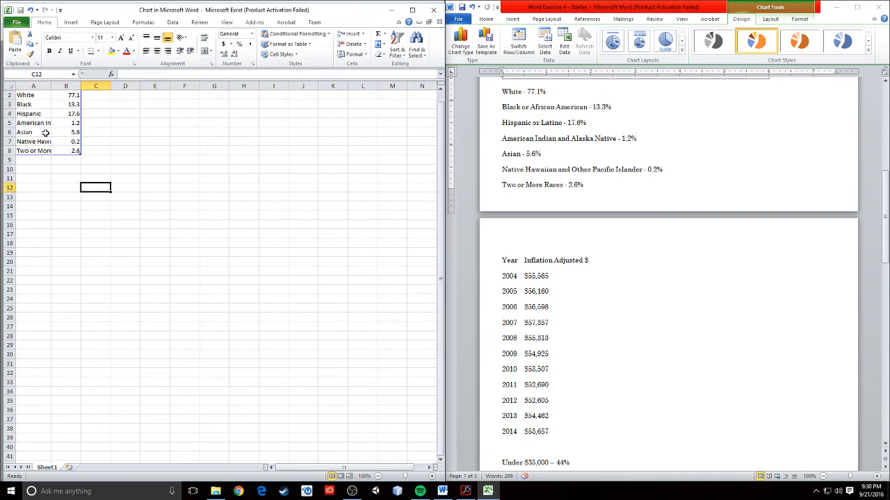
drag(253, 11, 257, 40)
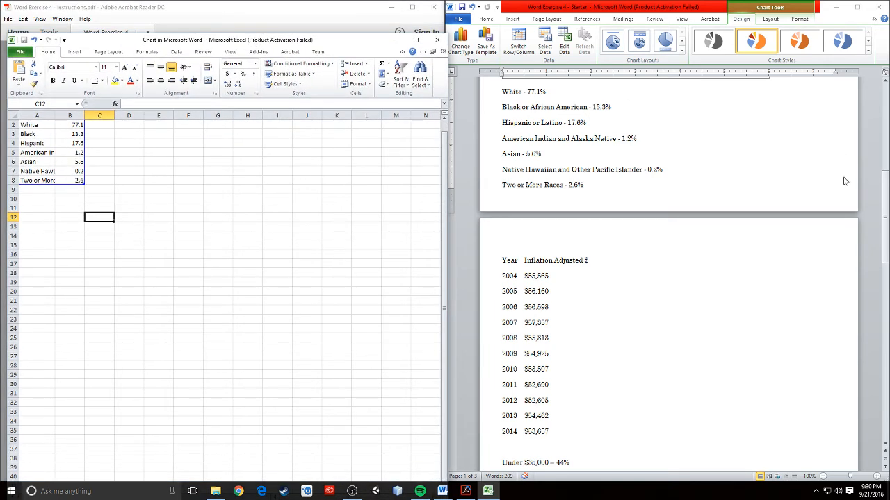
scroll(800, 284, up, 7)
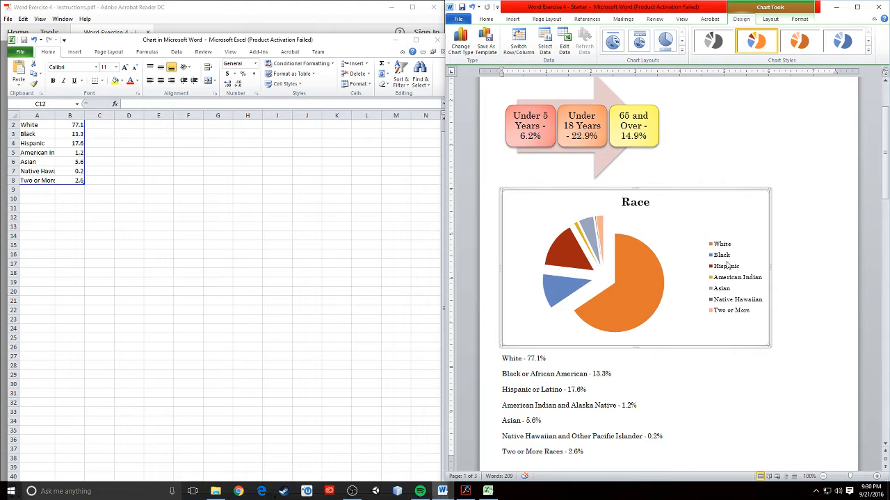
Close the chart data sheet and preview several layouts on the Race pie chart.
click(437, 40)
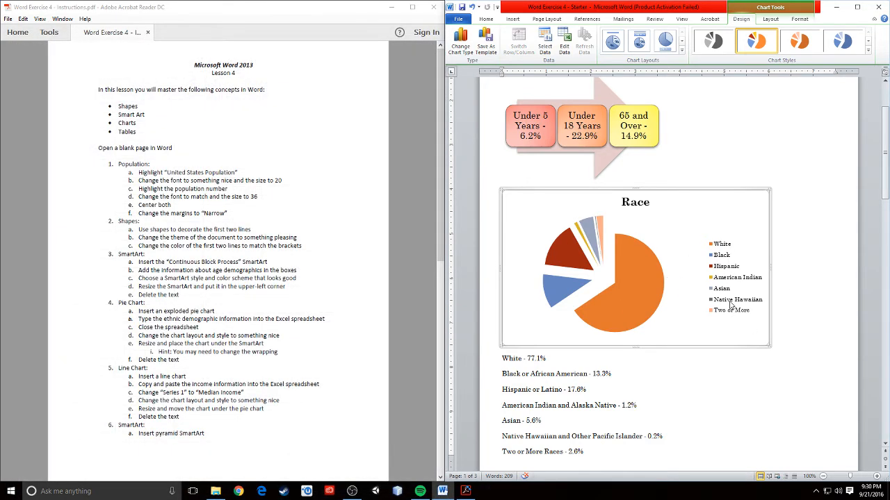
scroll(756, 307, up, 3)
scroll(756, 307, down, 3)
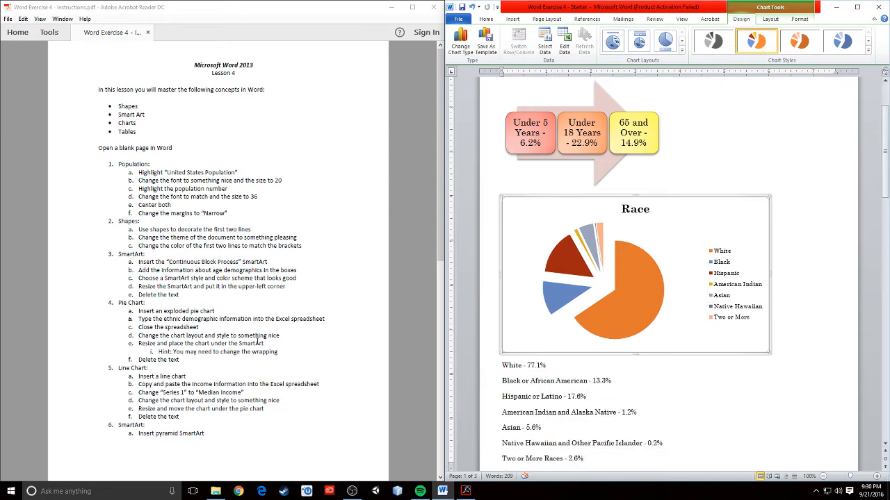
click(586, 289)
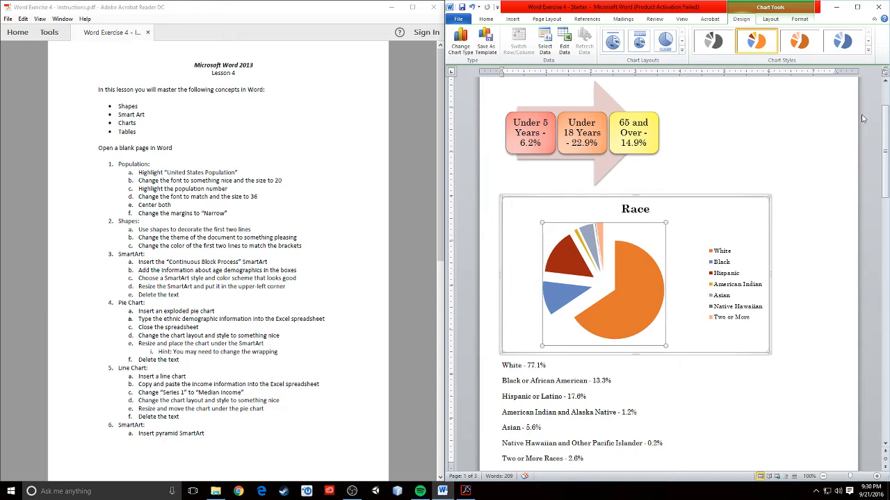
click(656, 44)
click(640, 41)
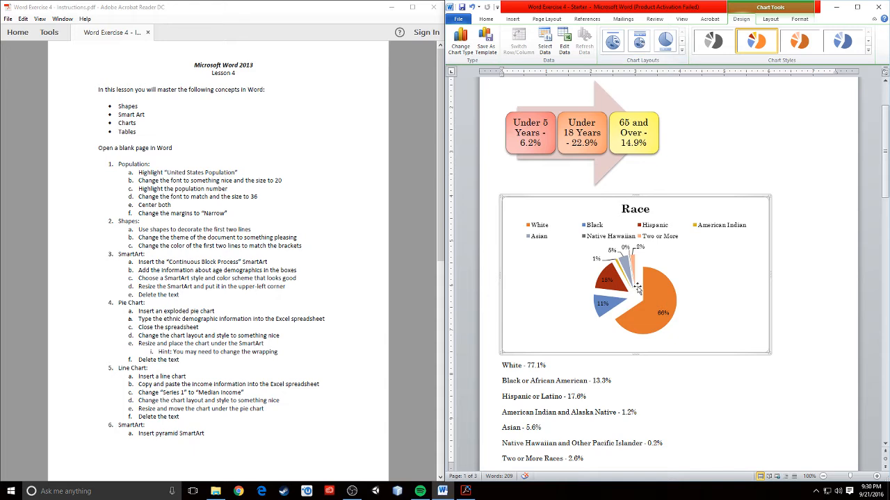
click(613, 47)
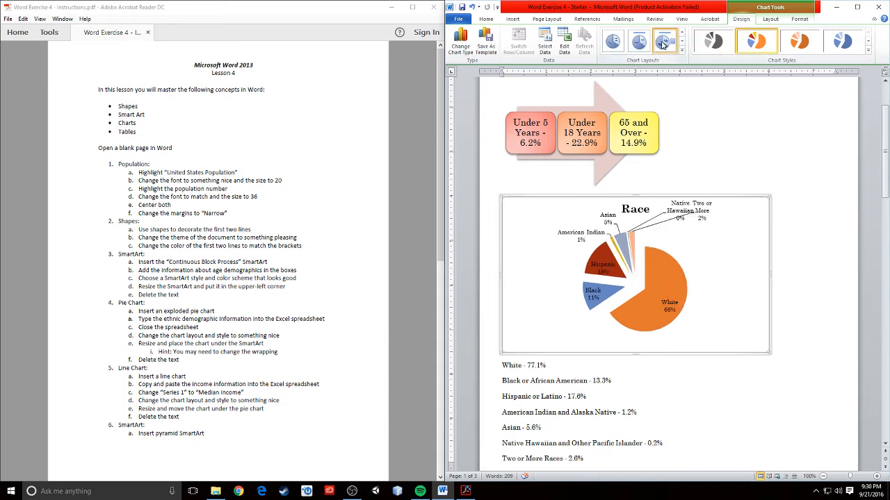
click(662, 43)
click(641, 45)
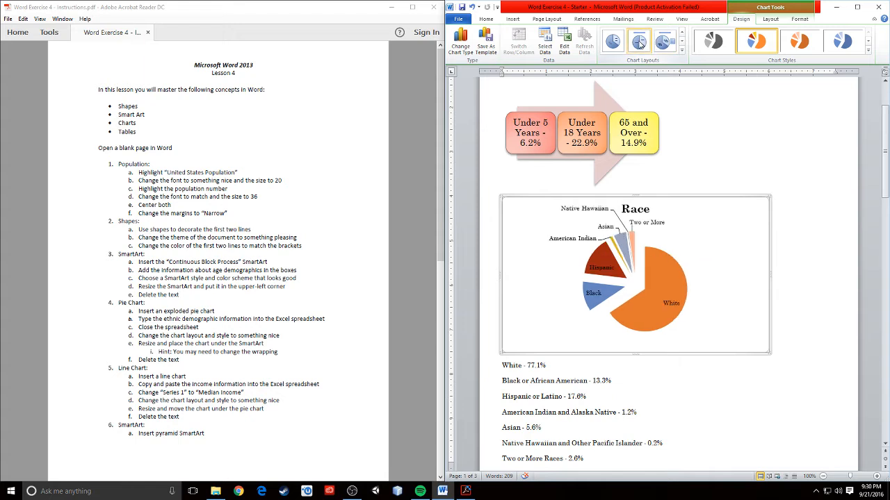
click(615, 47)
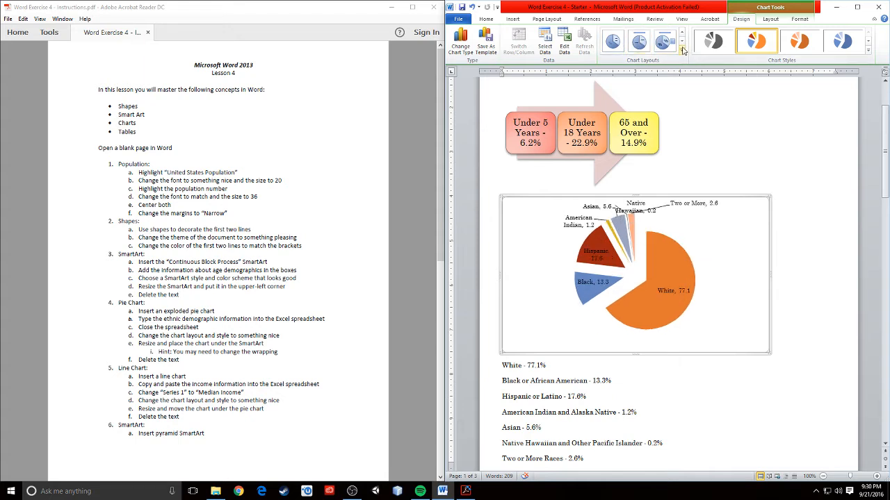
click(615, 43)
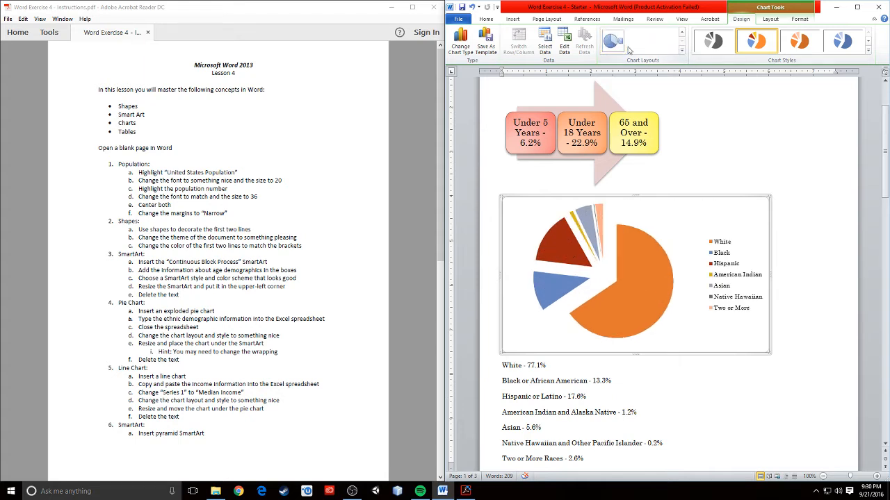
Apply the plain pie chart layout without title or data labels.
click(682, 33)
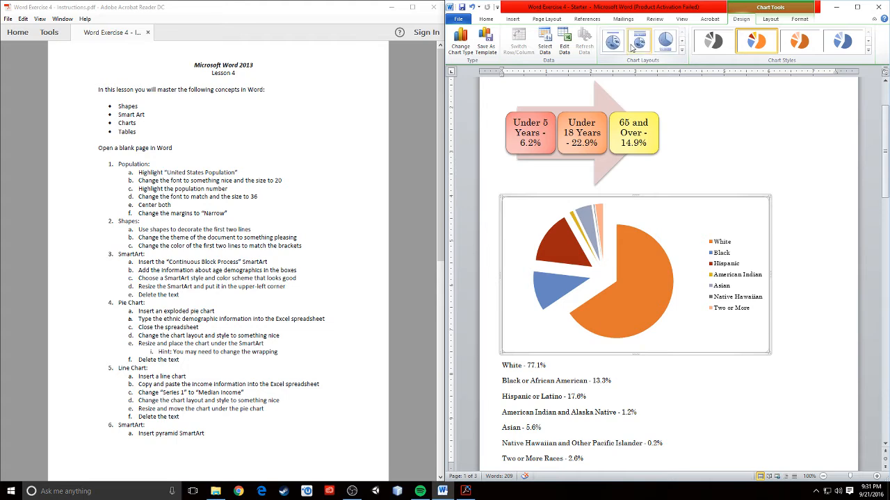
click(639, 42)
click(613, 42)
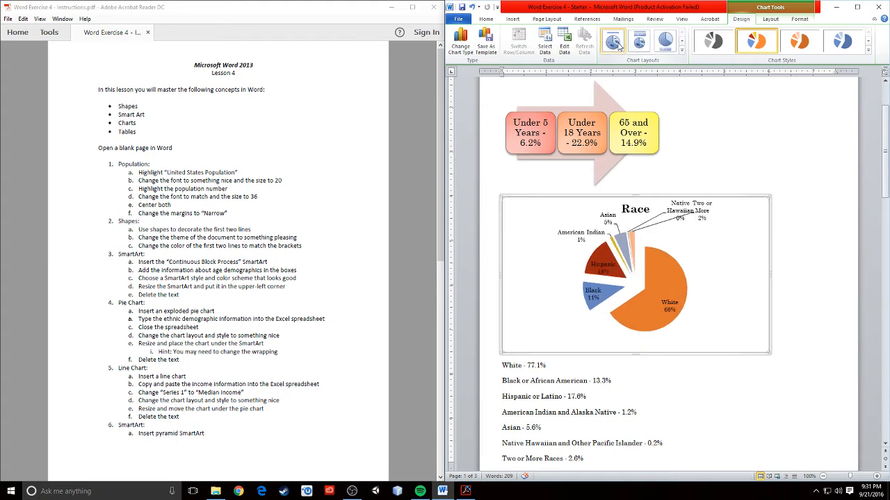
click(665, 43)
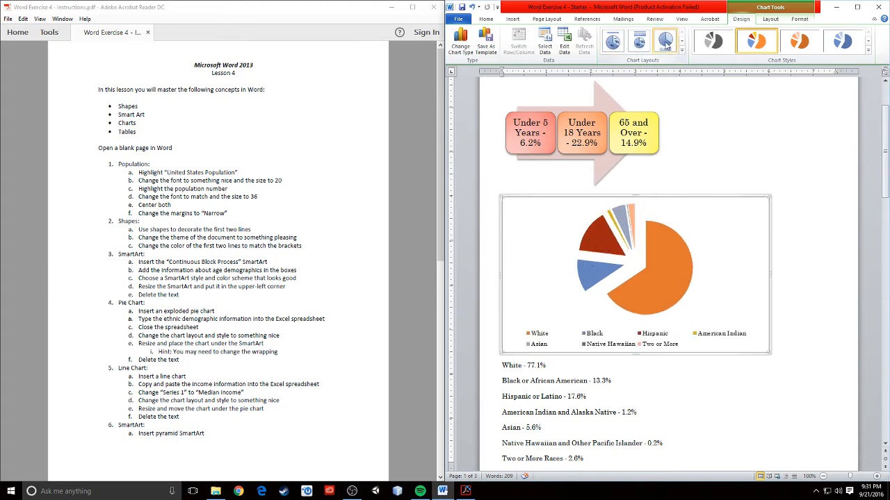
click(683, 50)
click(666, 68)
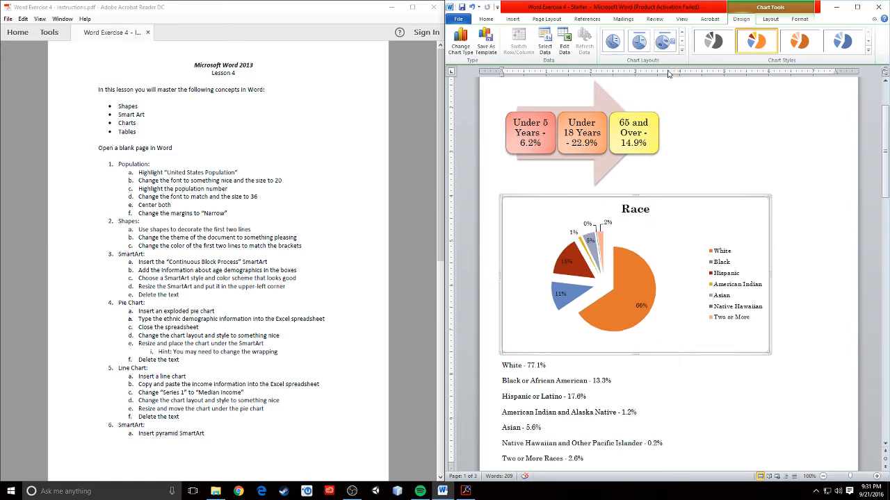
click(681, 42)
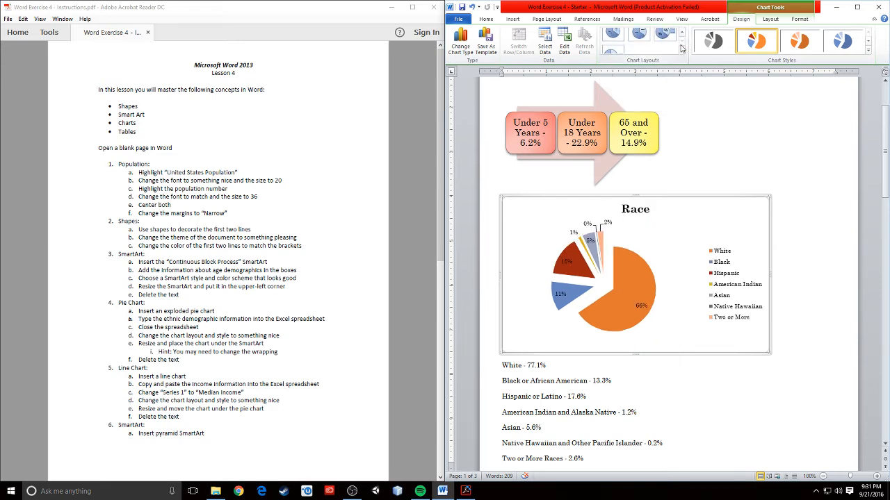
click(613, 42)
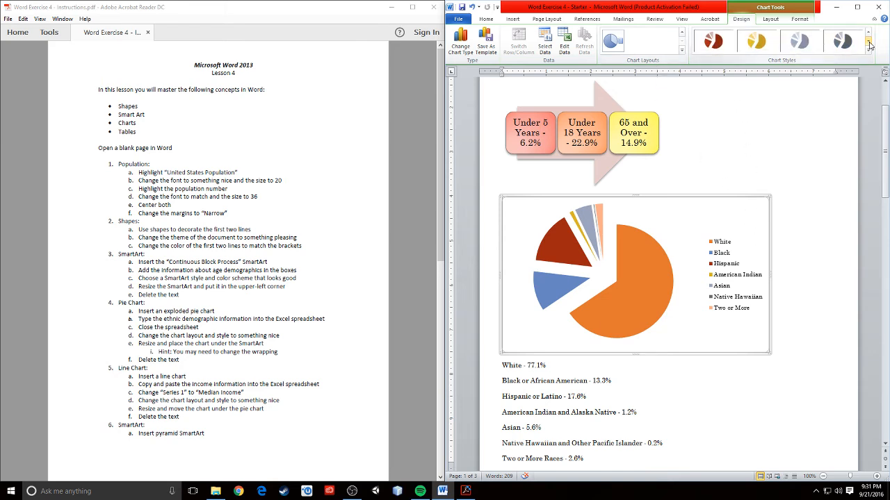
Compare chart styles and apply the orange-and-blue multicolour style to the pie.
click(756, 43)
click(717, 45)
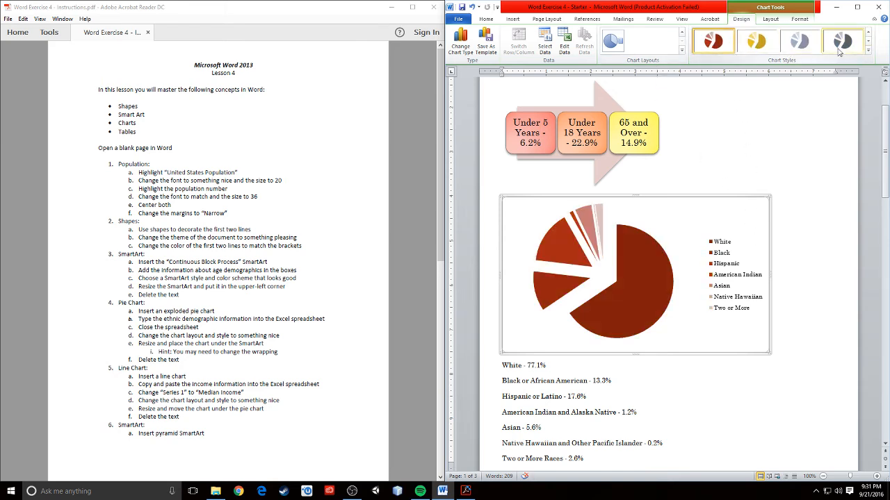
click(868, 34)
click(799, 44)
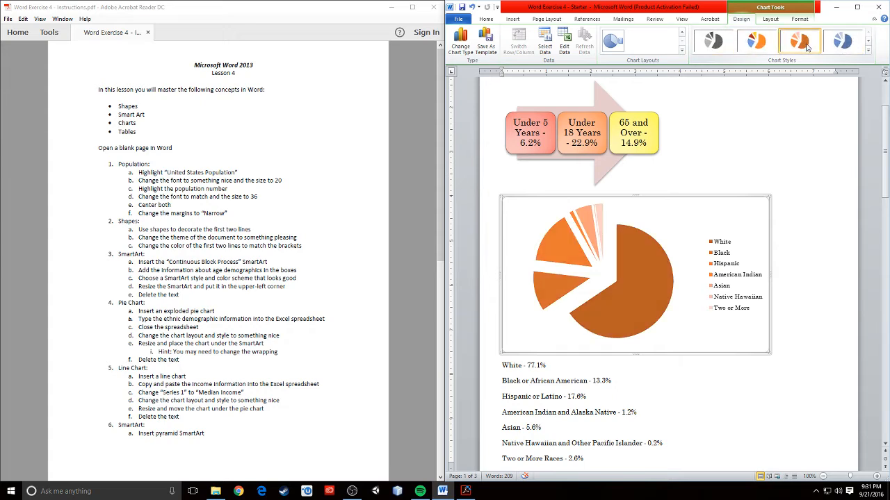
click(756, 44)
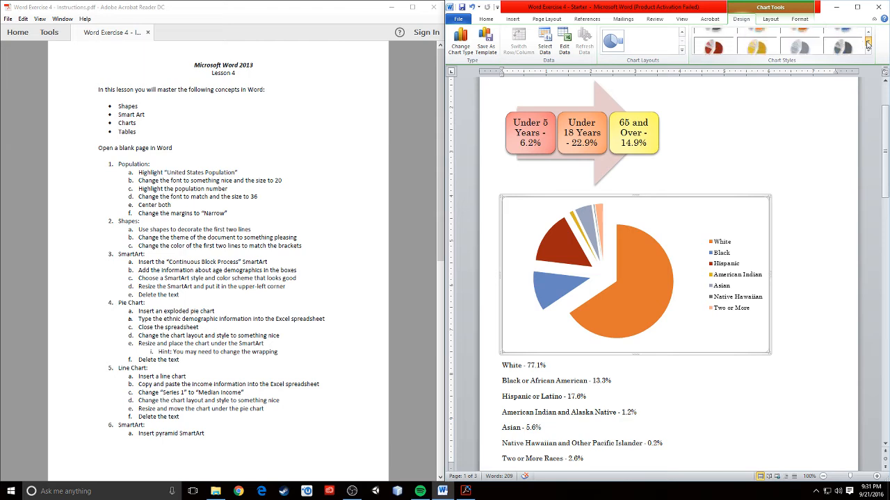
click(773, 42)
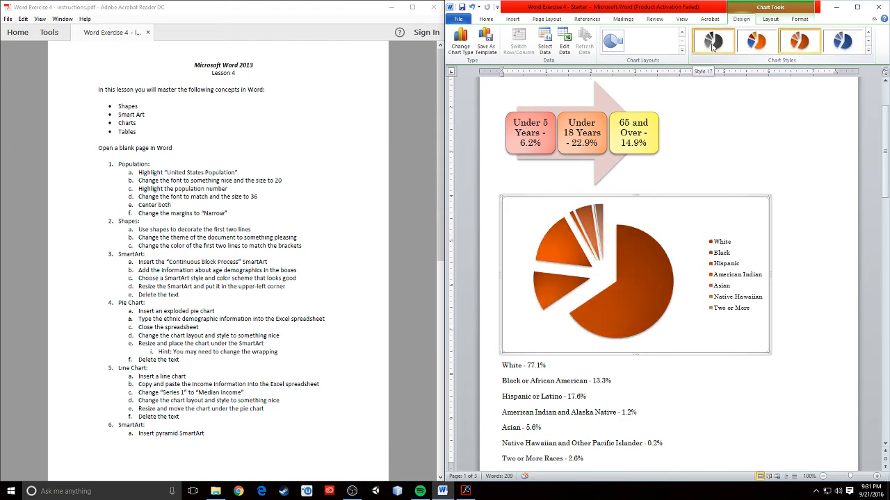
click(713, 41)
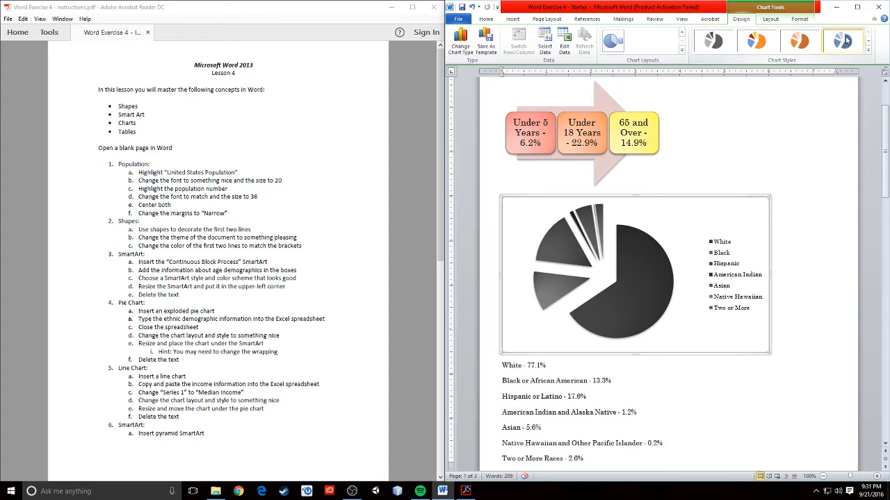
click(745, 43)
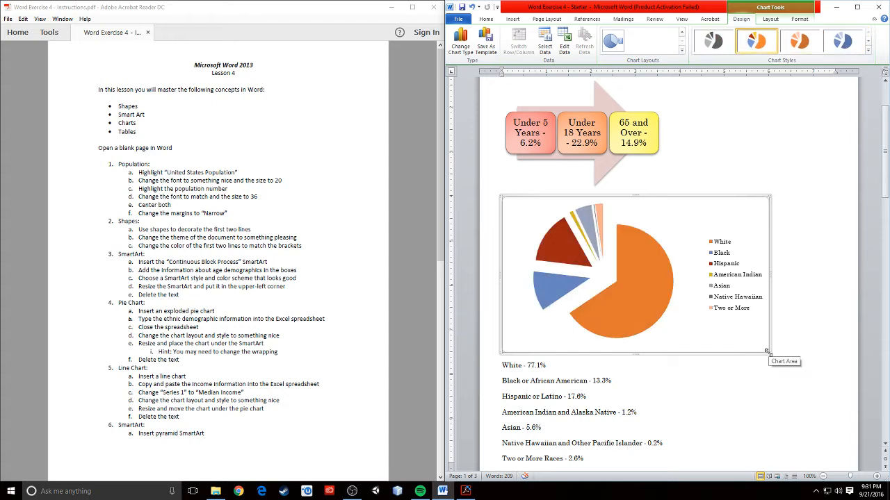
Shrink the pie chart by dragging its lower-right corner inward.
drag(766, 352, 655, 315)
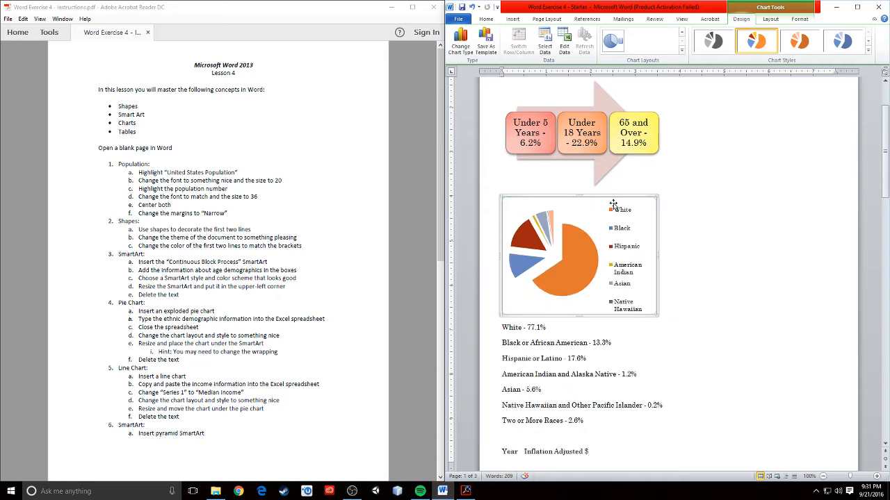
click(683, 272)
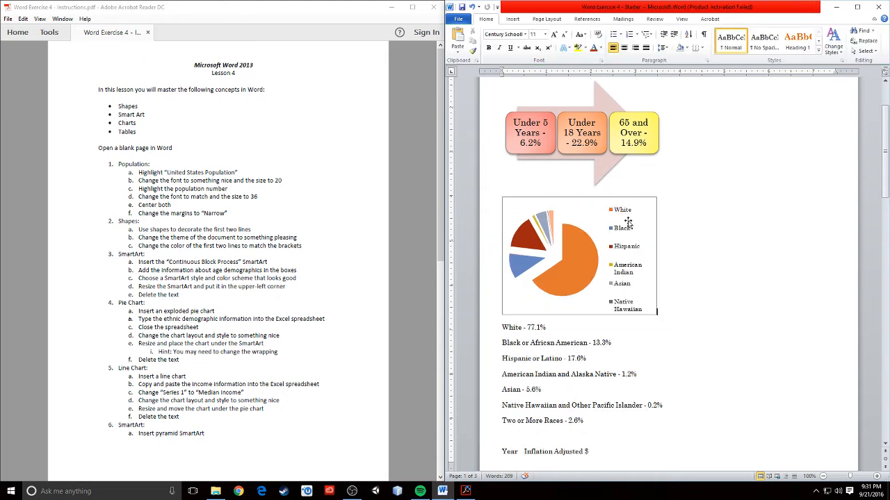
click(580, 220)
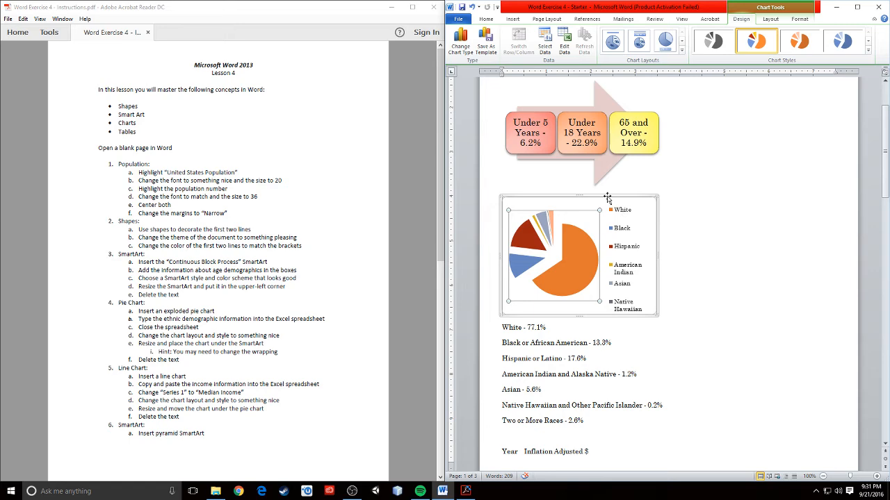
click(735, 368)
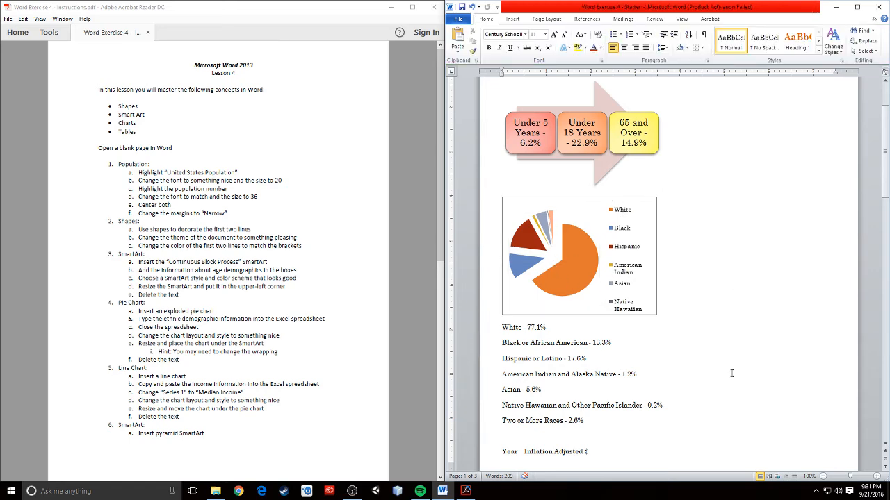
scroll(700, 370, down, 3)
scroll(602, 359, up, 1)
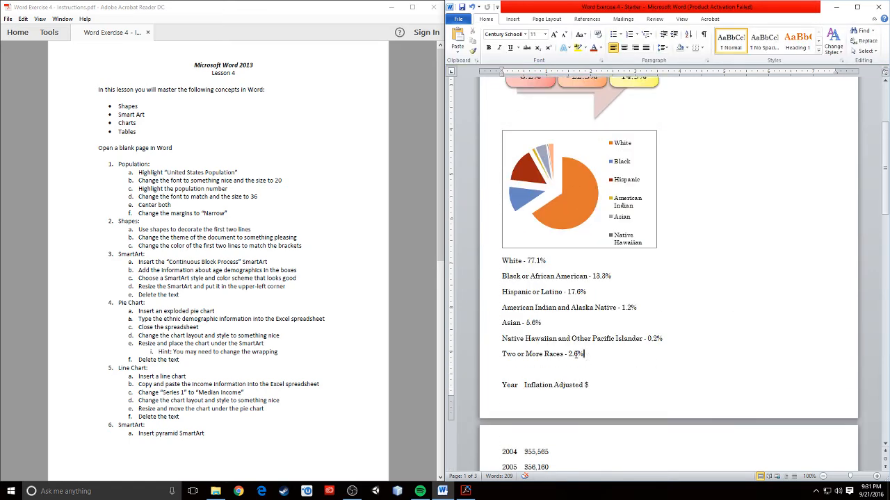
Delete the seven ethnicity percentage lines below the pie chart.
drag(586, 356, 502, 261)
key(Delete)
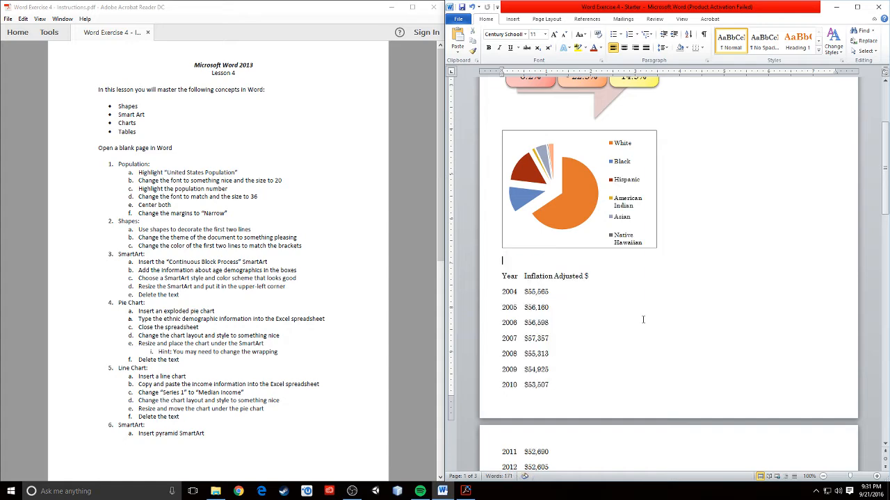
scroll(675, 327, up, 4)
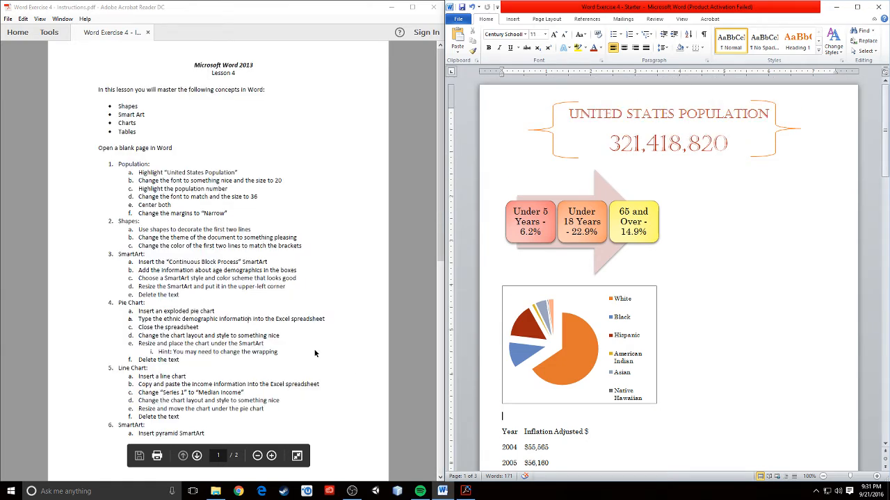
scroll(688, 427, down, 3)
scroll(565, 294, down, 3)
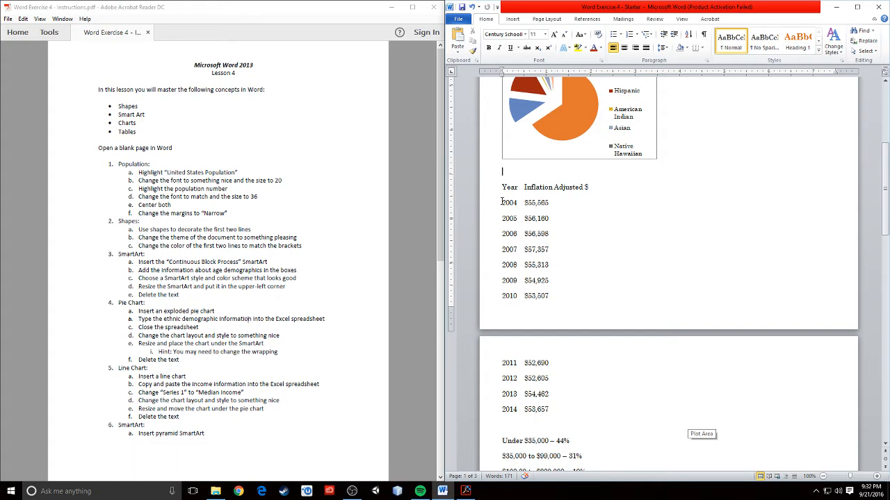
scroll(620, 389, up, 5)
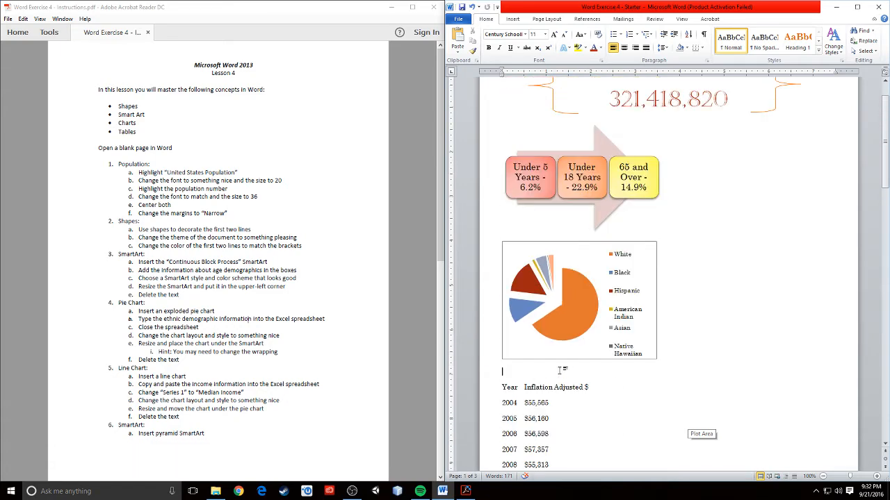
Insert a basic Line chart for the median income data.
click(513, 19)
click(592, 42)
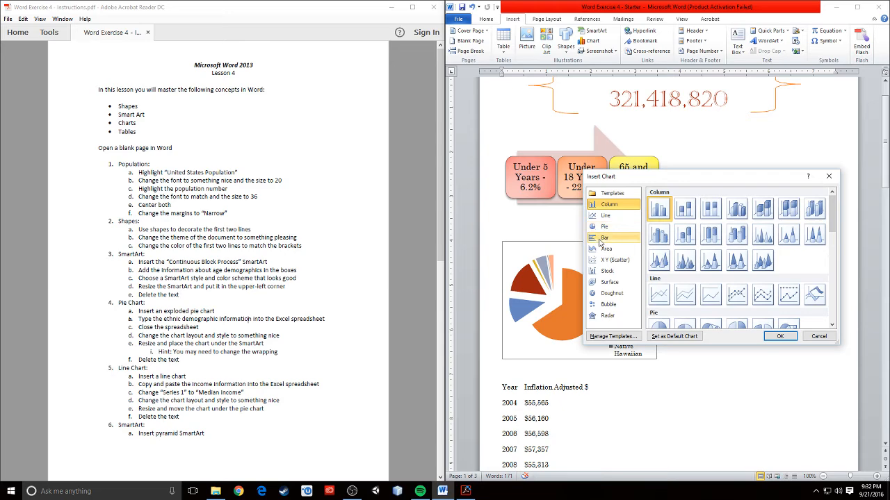
click(604, 217)
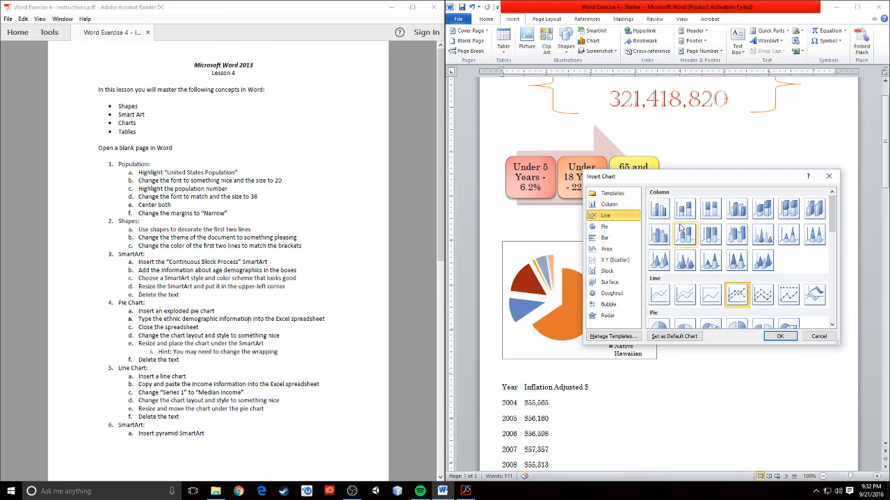
click(660, 296)
click(781, 337)
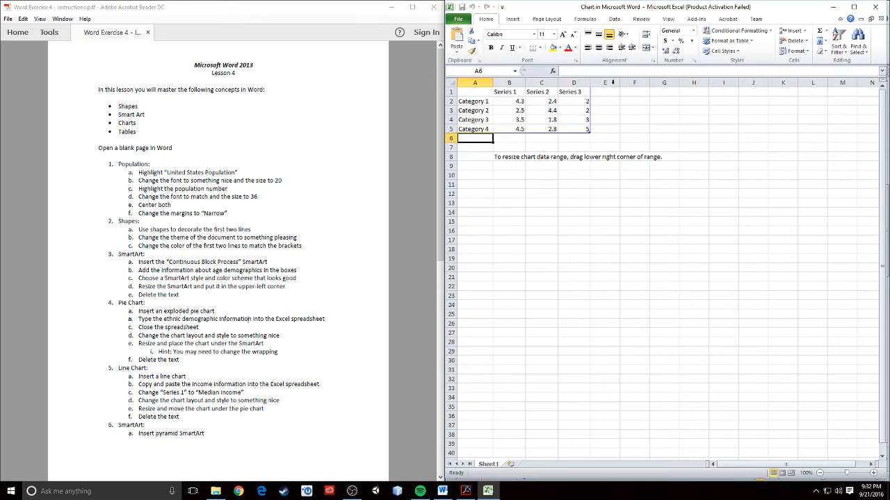
Delete the Series 2 and Series 3 columns and rename Series 1 to Median Income.
drag(541, 82, 578, 91)
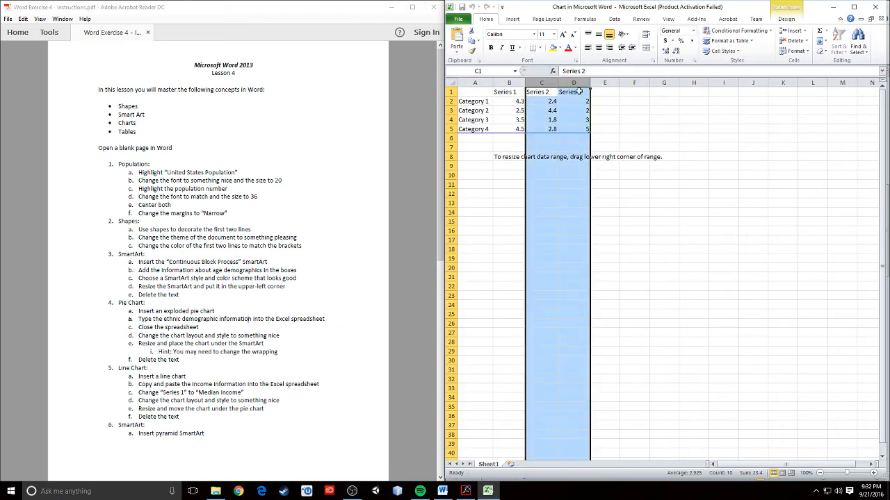
key(BackSpace)
right_click(542, 83)
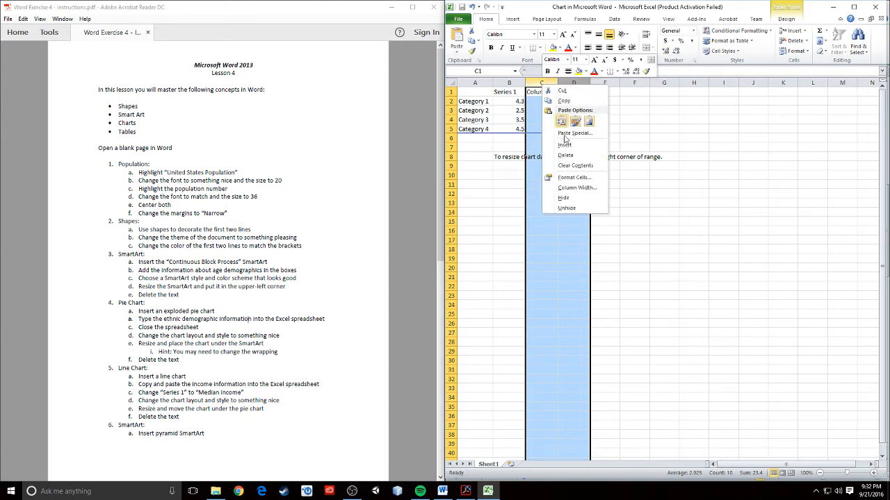
click(563, 158)
click(507, 92)
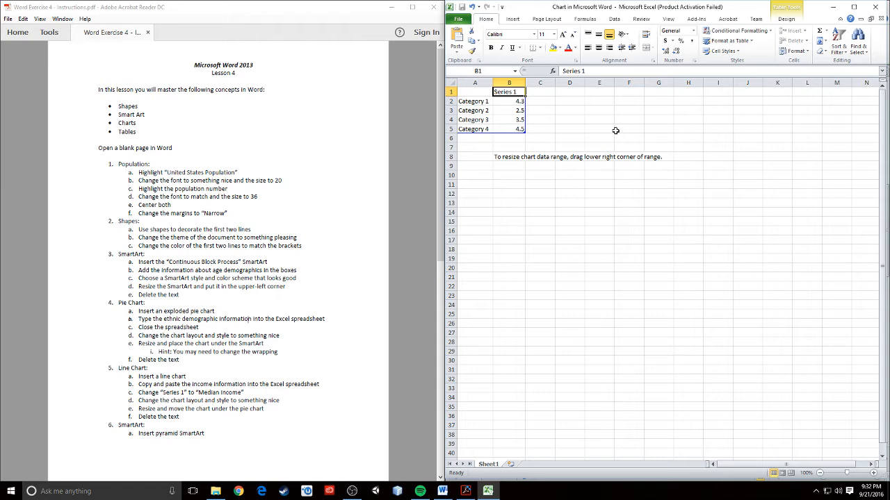
text(Median Income)
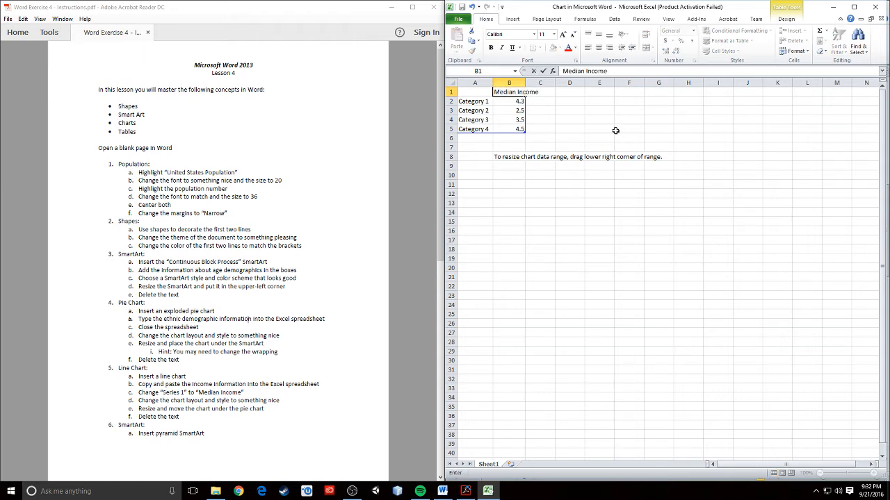
click(615, 130)
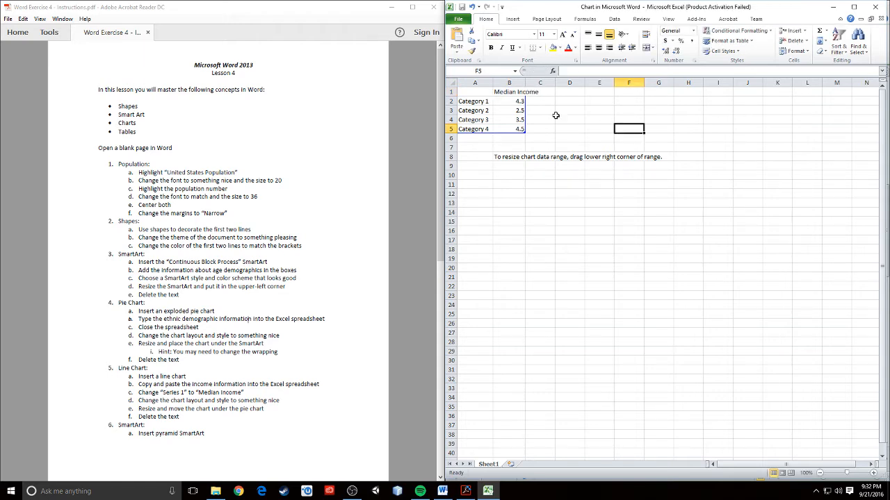
click(459, 102)
Paste the 2004–2014 income list from Word into the chart's data sheet.
drag(629, 7, 2, 20)
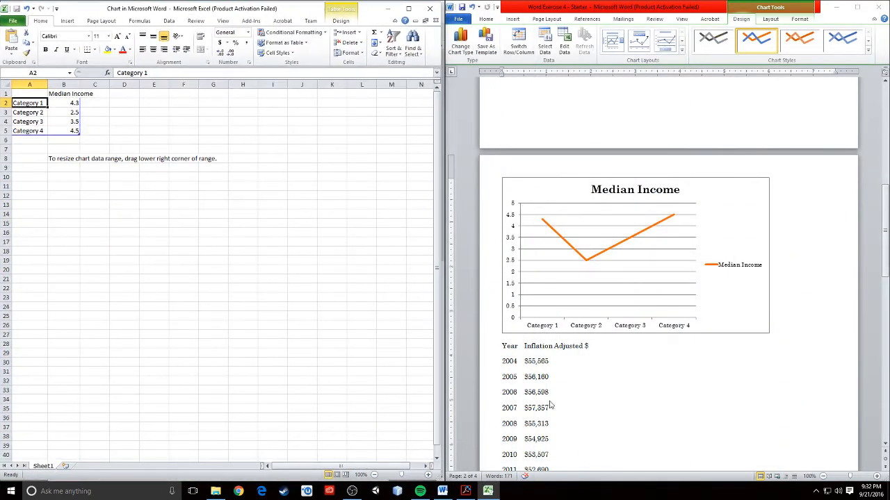
scroll(565, 369, down, 3)
drag(500, 227, 551, 387)
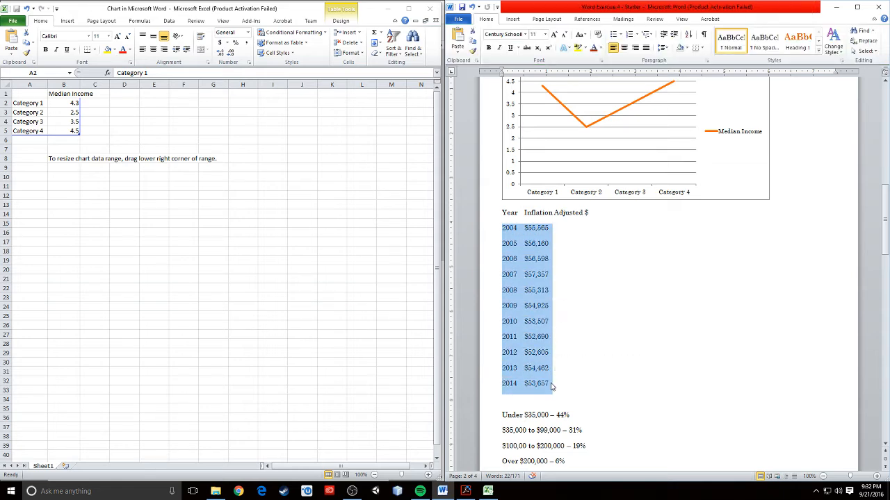
click(26, 103)
drag(27, 103, 71, 298)
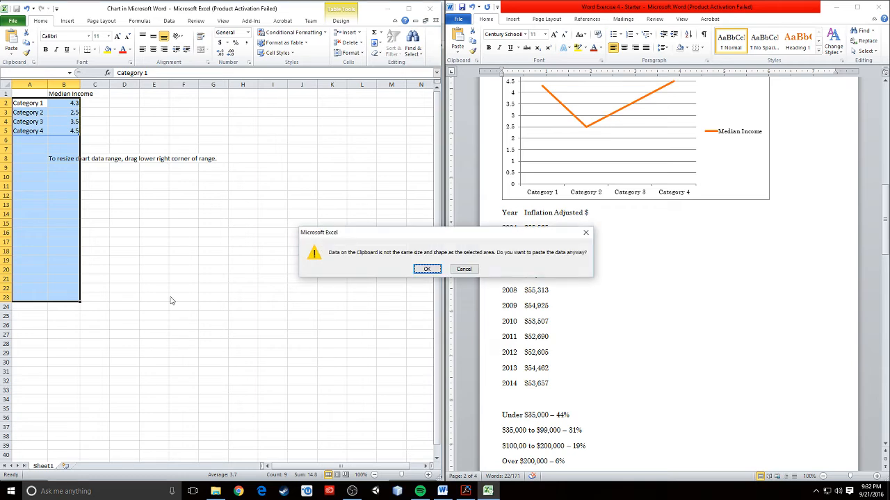
click(425, 270)
click(445, 262)
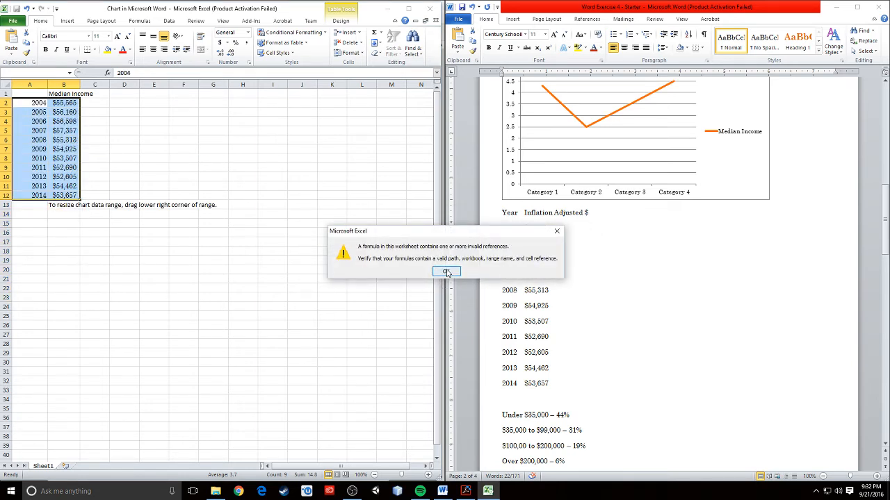
click(446, 271)
click(124, 307)
scroll(757, 342, up, 3)
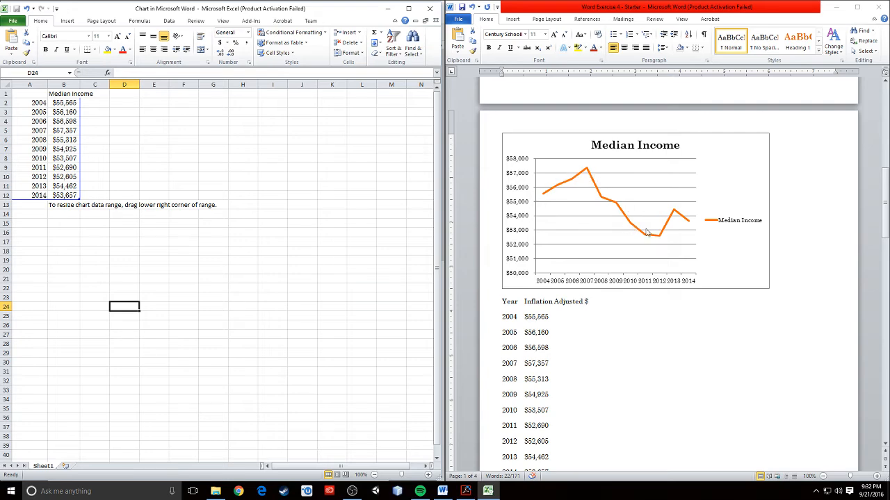
Close the Excel data sheet and select the Median Income line chart.
click(296, 195)
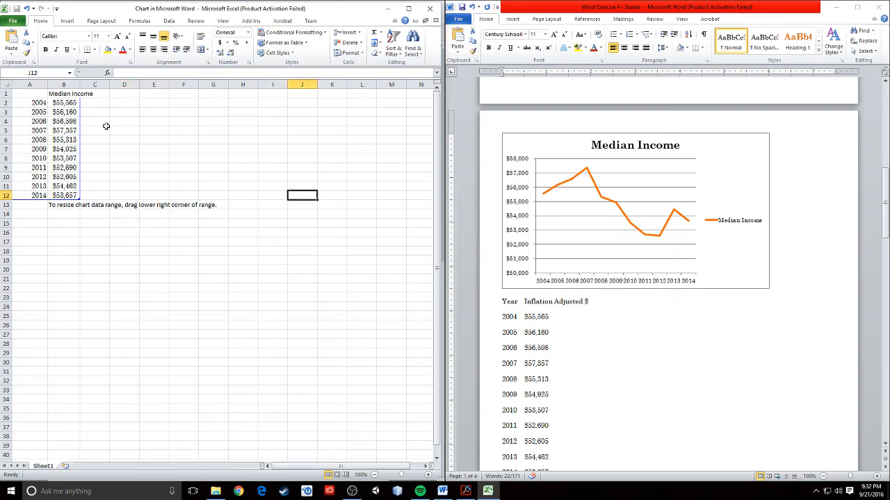
click(430, 9)
scroll(626, 244, up, 3)
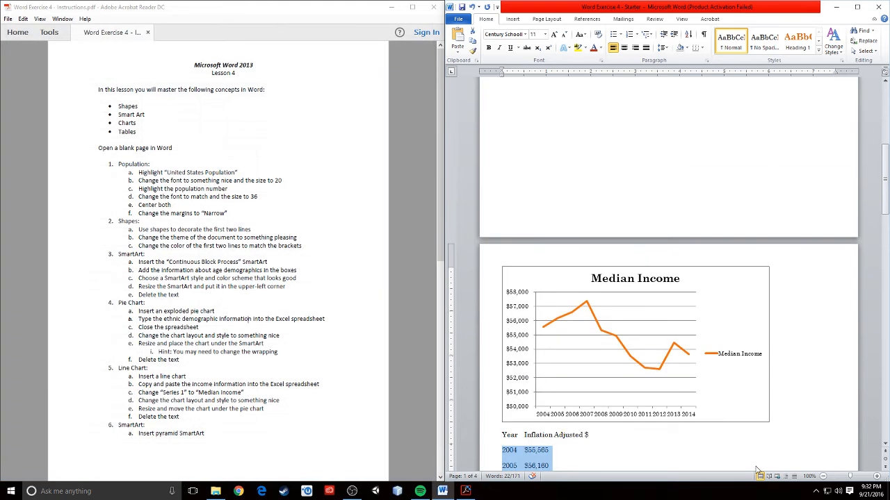
click(719, 371)
scroll(738, 379, up, 3)
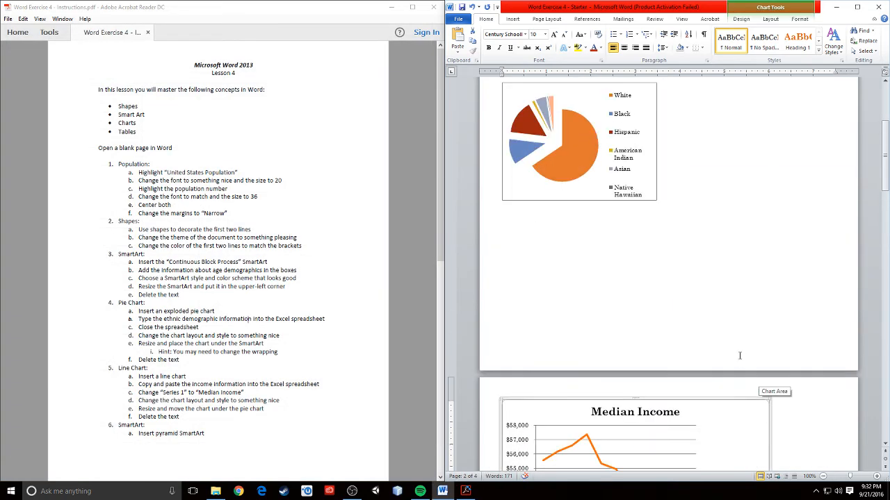
scroll(742, 357, down, 4)
scroll(749, 336, up, 3)
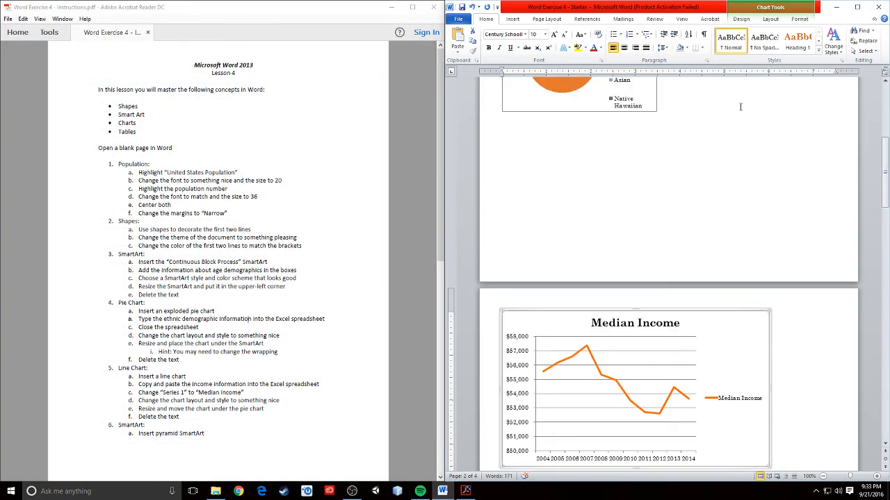
Apply a preset Chart Layout that places the legend below the Median Income chart.
click(769, 19)
click(740, 20)
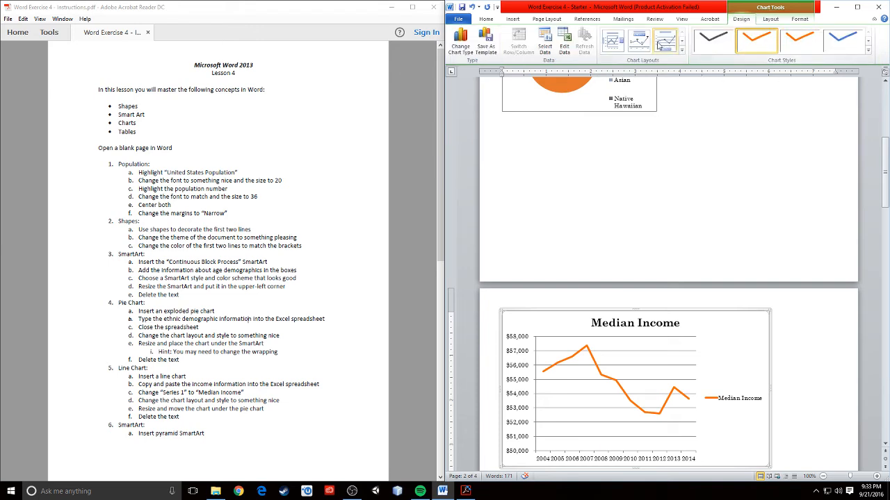
click(630, 46)
click(612, 43)
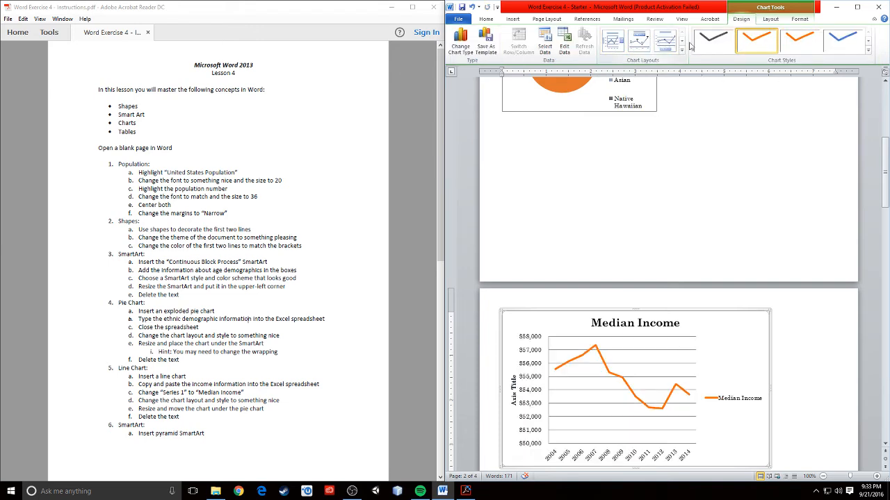
click(666, 42)
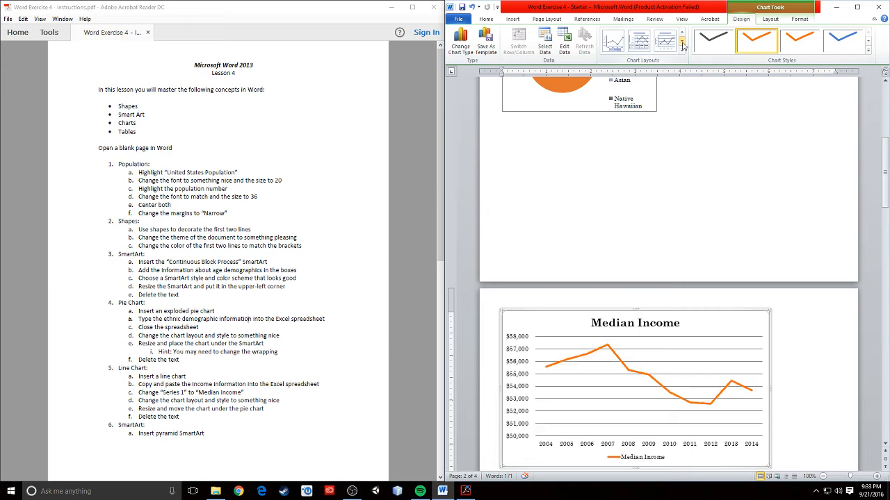
click(781, 404)
scroll(781, 405, down, 3)
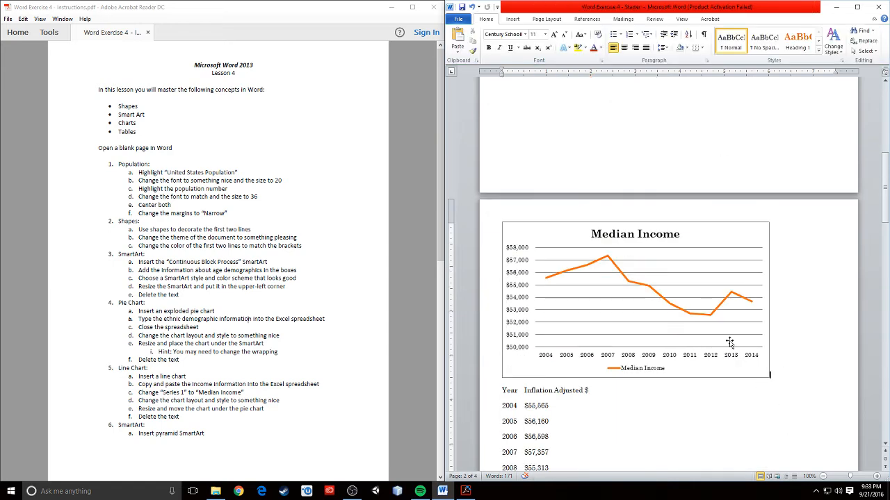
click(734, 350)
Resize the Median Income chart smaller so it fits under the pie chart.
drag(771, 380, 658, 348)
scroll(713, 347, up, 3)
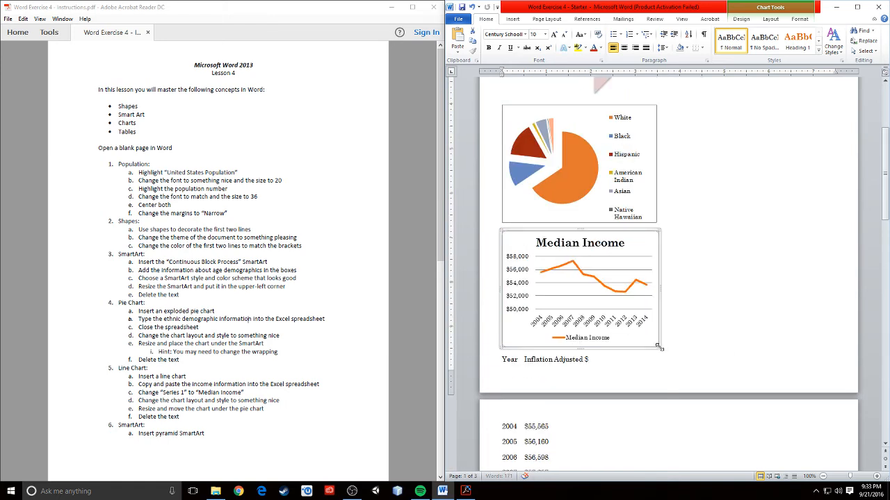
click(719, 349)
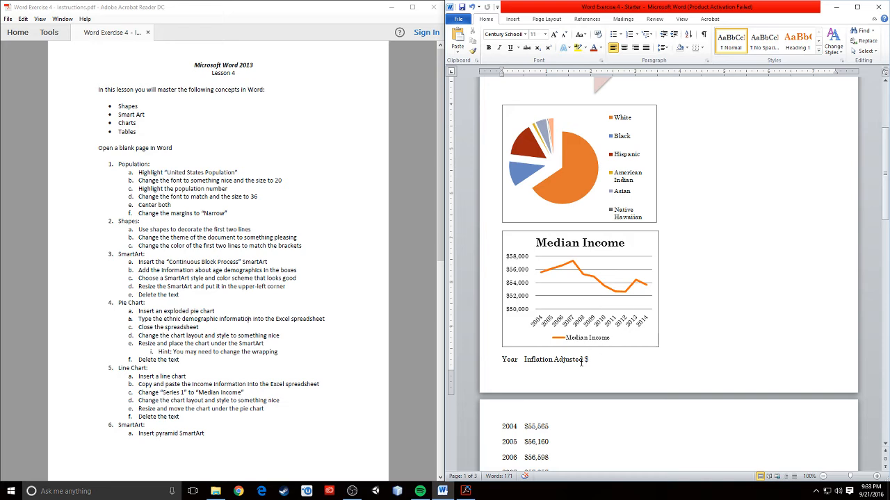
scroll(598, 359, up, 5)
scroll(598, 359, down, 2)
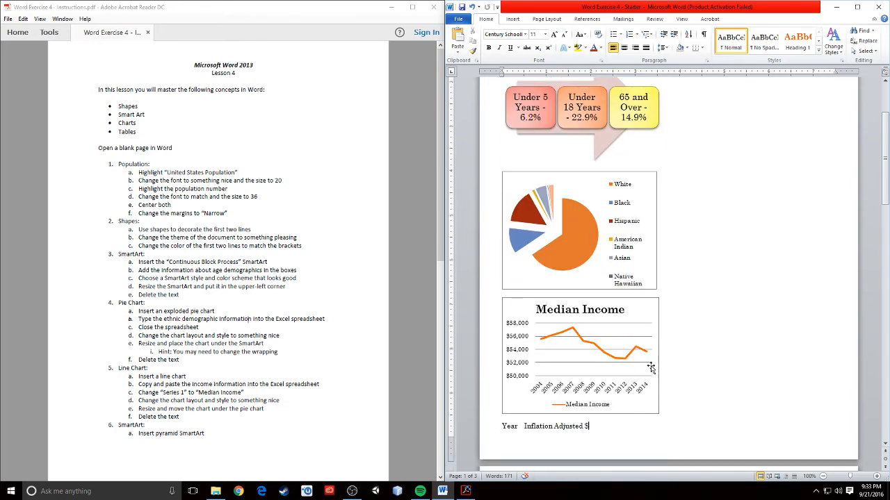
click(661, 354)
click(655, 357)
click(665, 373)
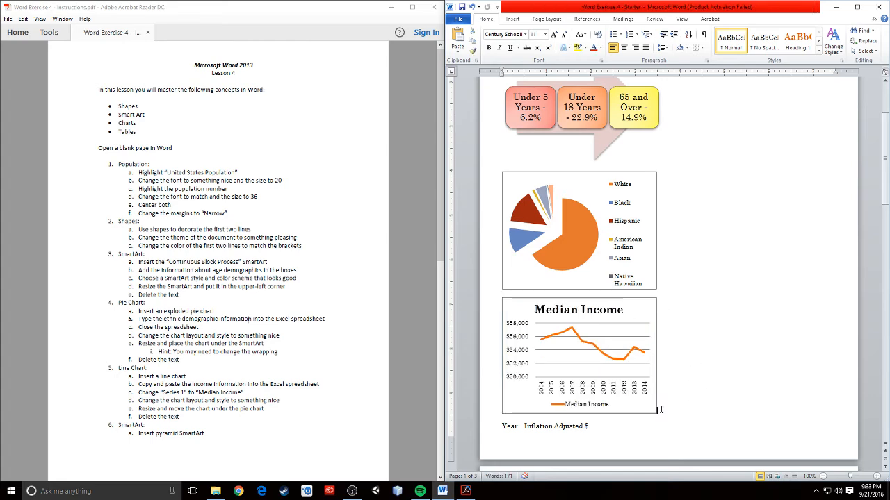
scroll(662, 409, down, 3)
scroll(508, 318, down, 3)
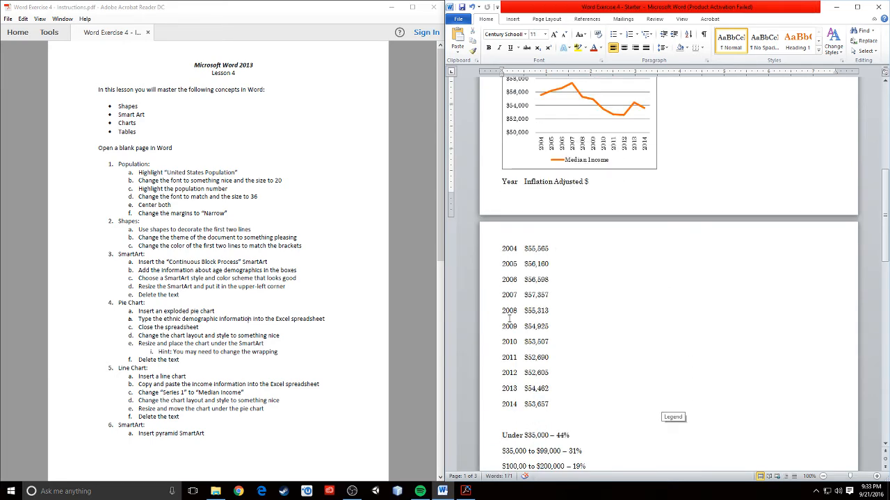
Delete the Year heading and the 2004–2014 income lines below the chart.
drag(552, 403, 469, 185)
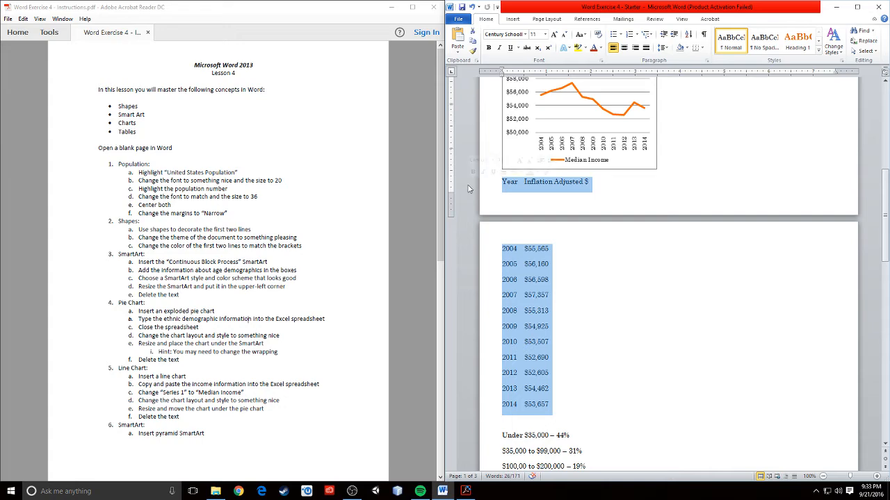
key(Delete)
scroll(519, 311, up, 3)
scroll(518, 311, down, 2)
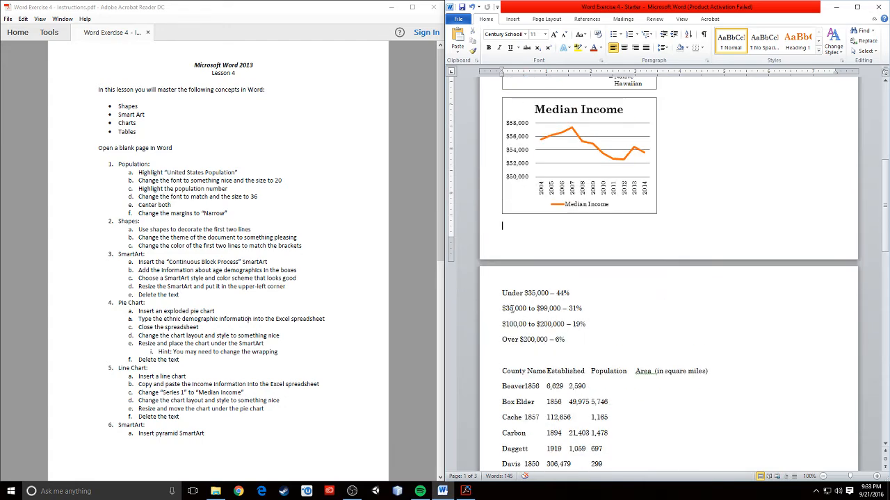
click(178, 383)
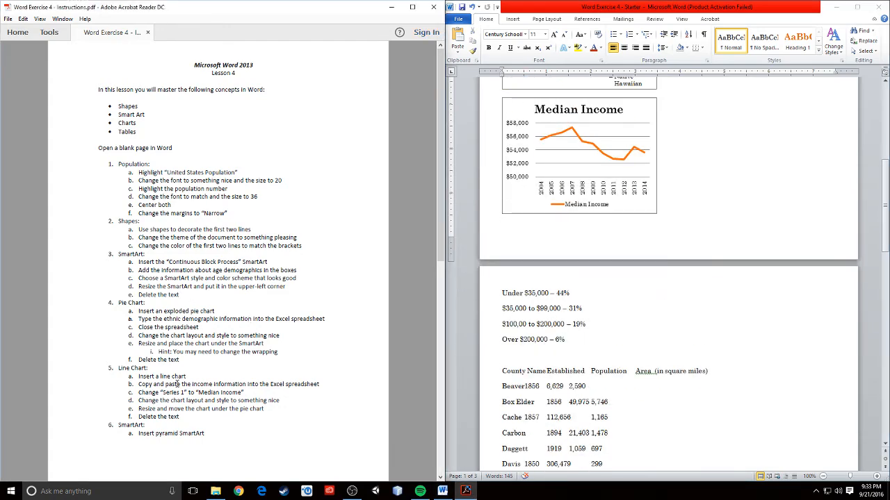
scroll(177, 383, down, 5)
scroll(143, 401, up, 5)
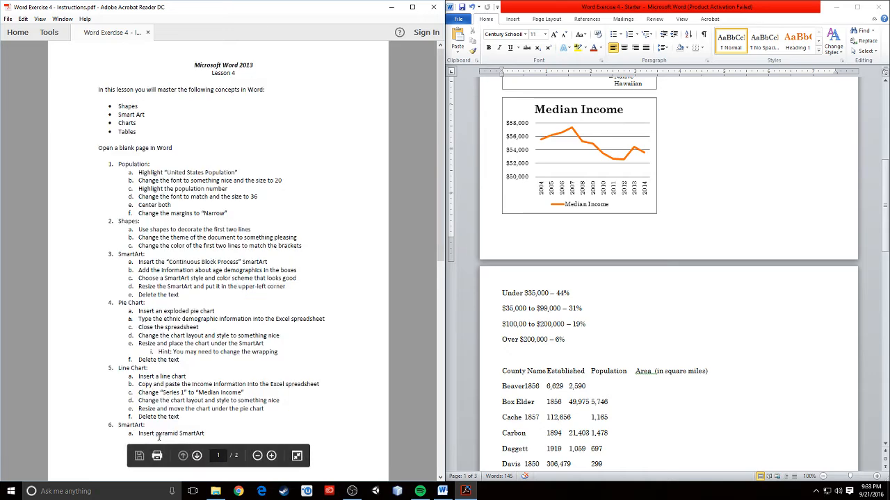
scroll(834, 409, up, 3)
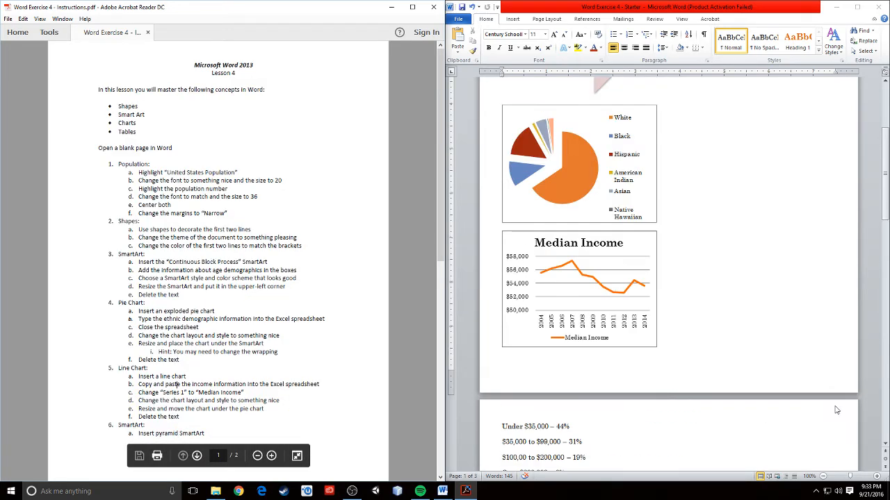
click(715, 309)
scroll(667, 243, up, 4)
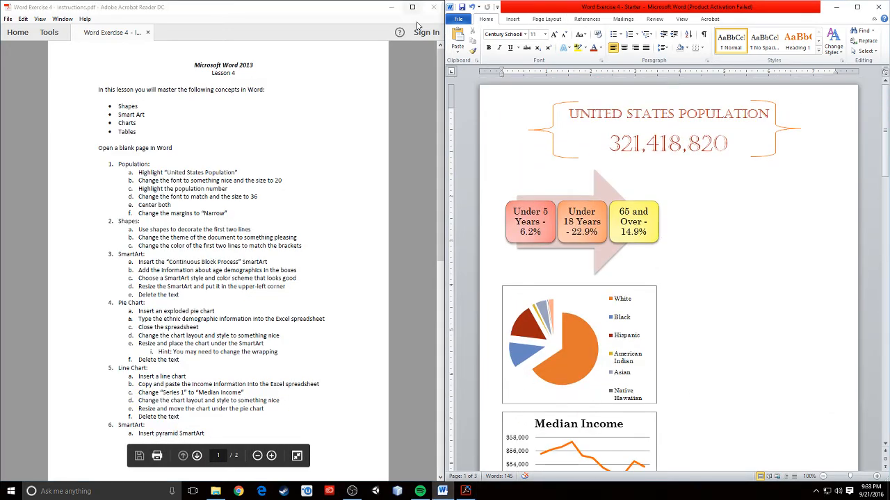
Insert a Basic Pyramid SmartArt graphic from the Pyramid category above the income-bracket list.
click(512, 19)
click(592, 30)
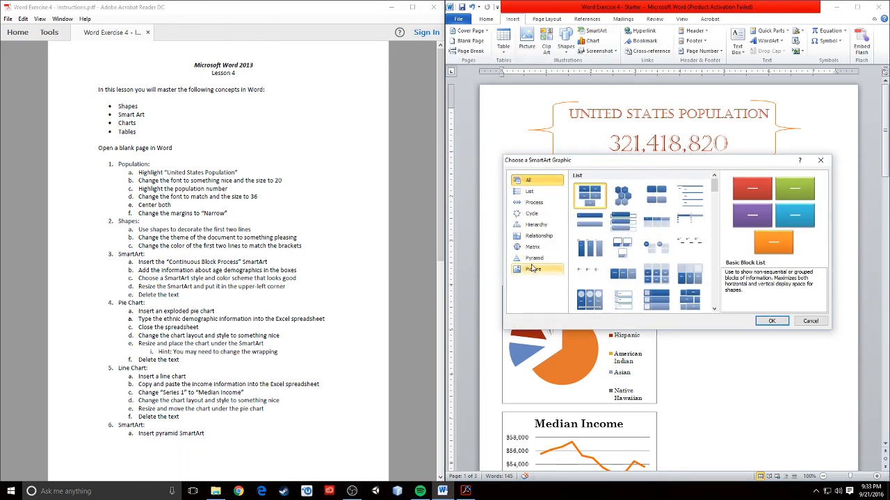
click(533, 258)
click(585, 183)
click(770, 321)
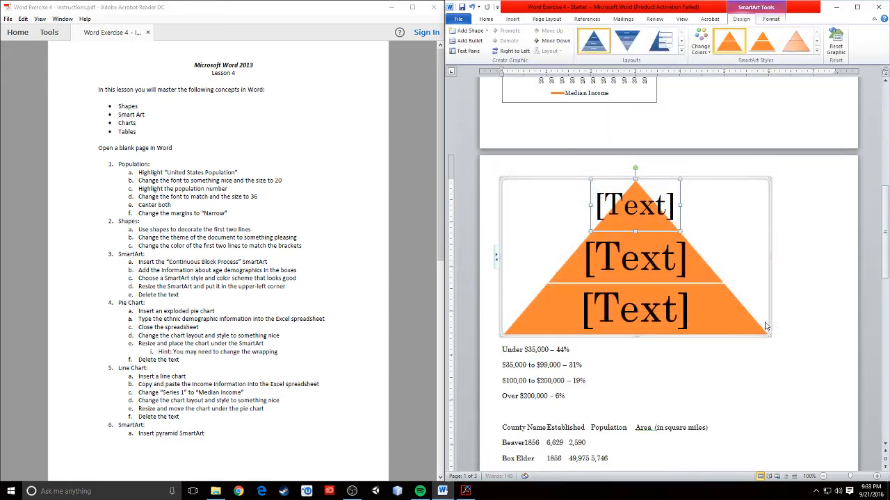
scroll(742, 352, up, 3)
scroll(749, 360, down, 4)
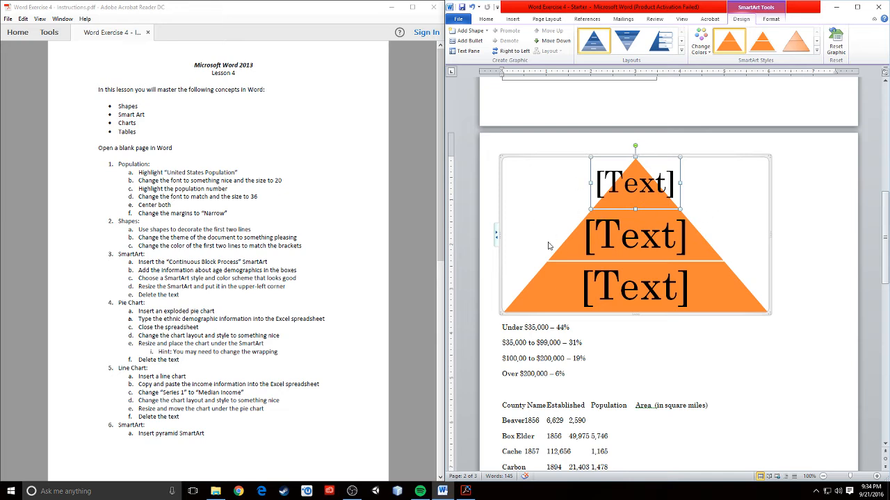
Label the pyramid's top tier 'Over' through the SmartArt text pane.
click(495, 237)
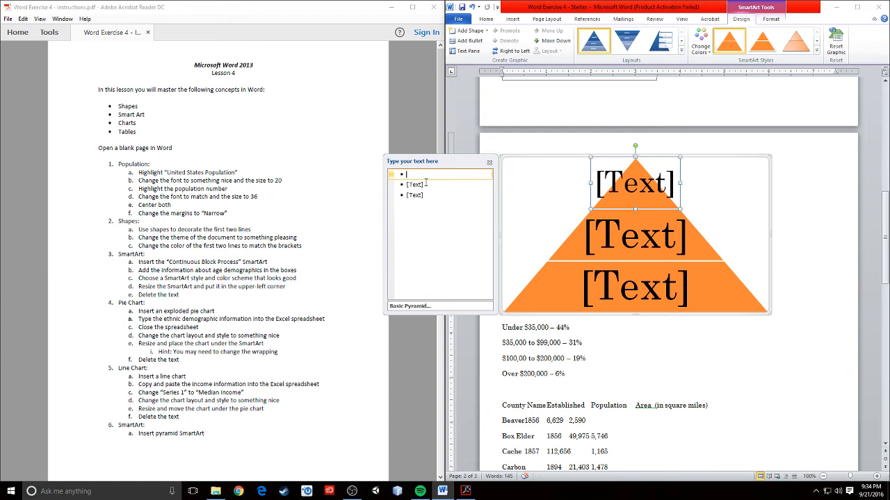
text(Over)
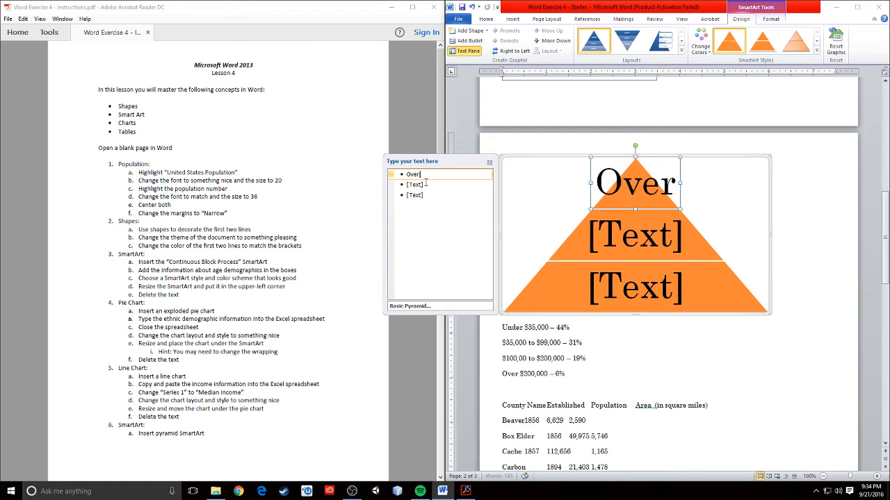
text( $200)
key(BackSpace)
key(BackSpace)
key(BackSpace)
key(BackSpace)
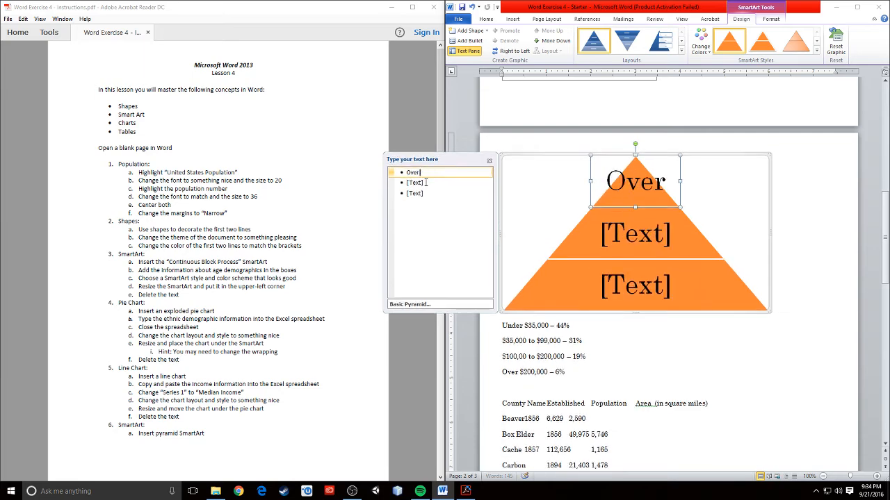